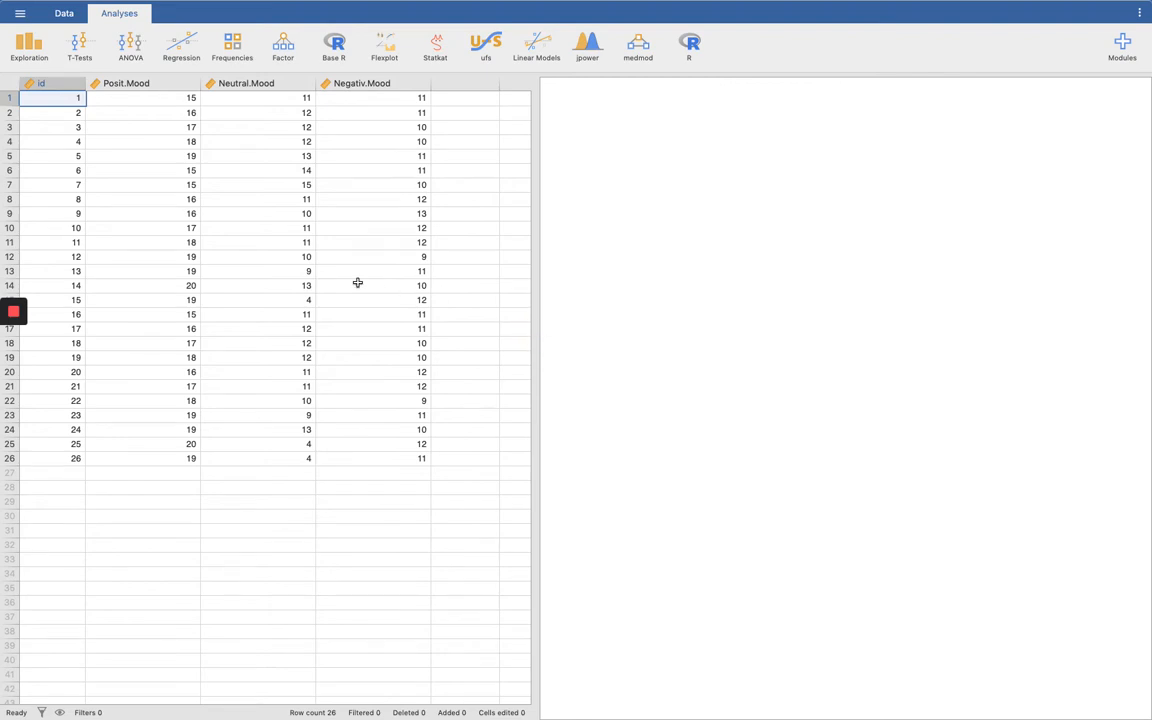
Step: Review the variable definitions of id, Posit.Mood, Neutral.Mood and Negativ.Mood, and the first and last participants' rows
left_click(58, 86)
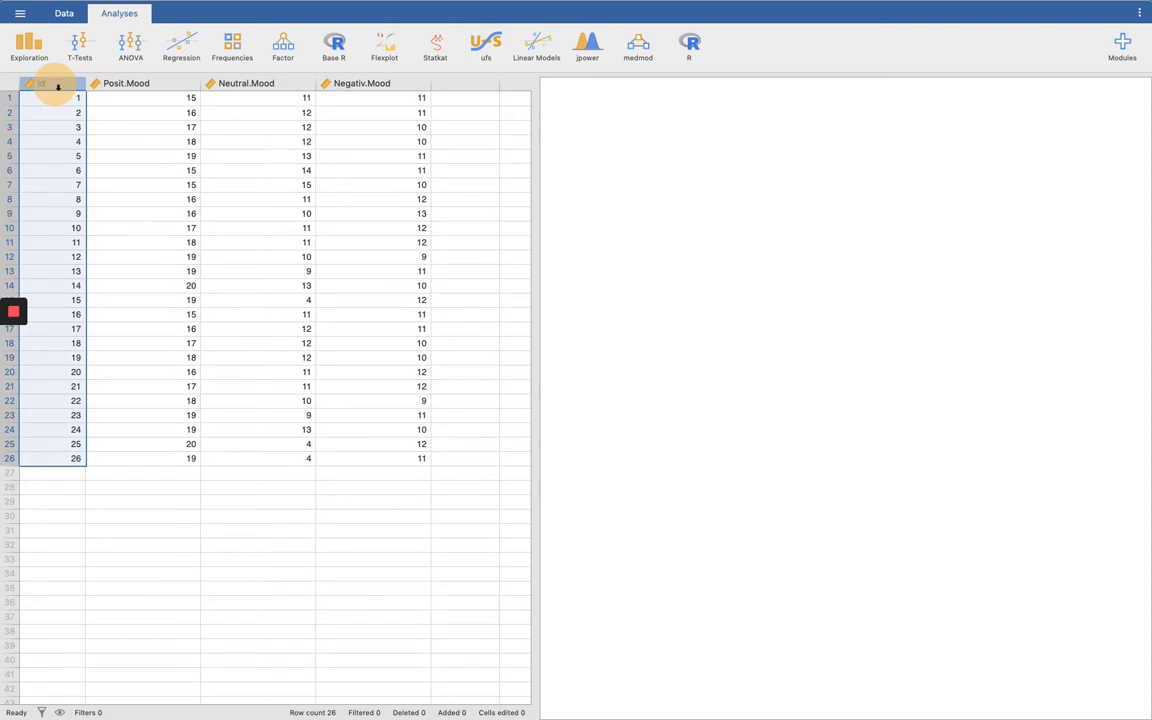
double_click(58, 86)
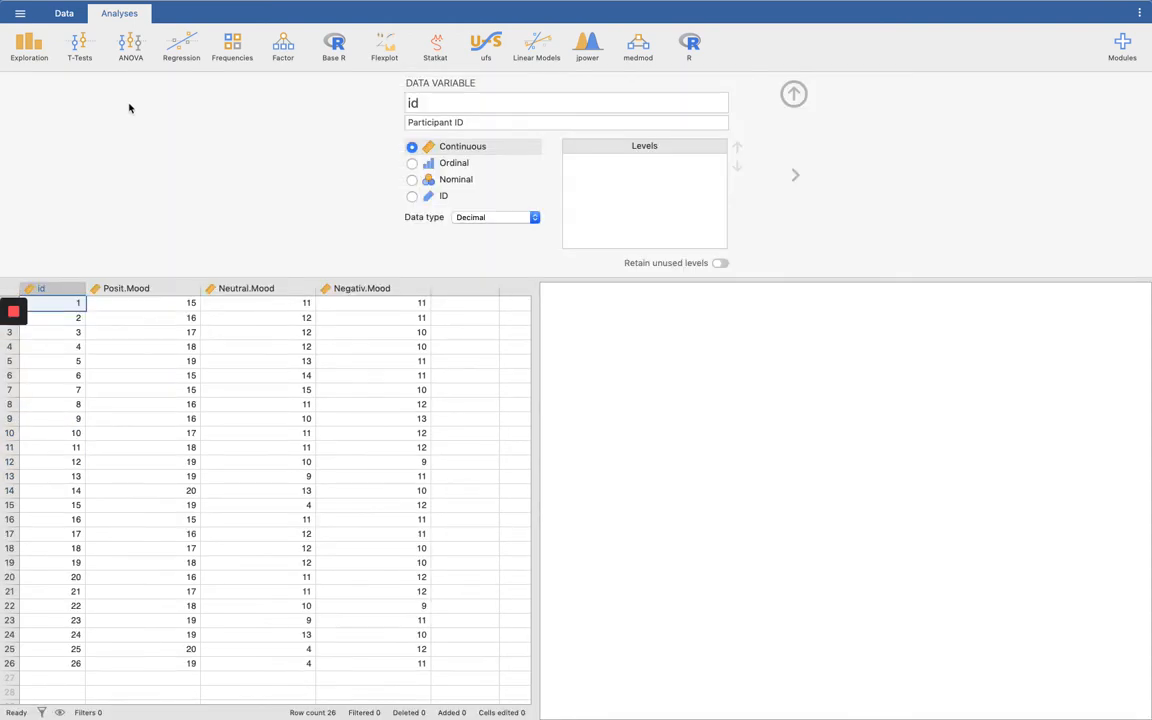
left_click(137, 289)
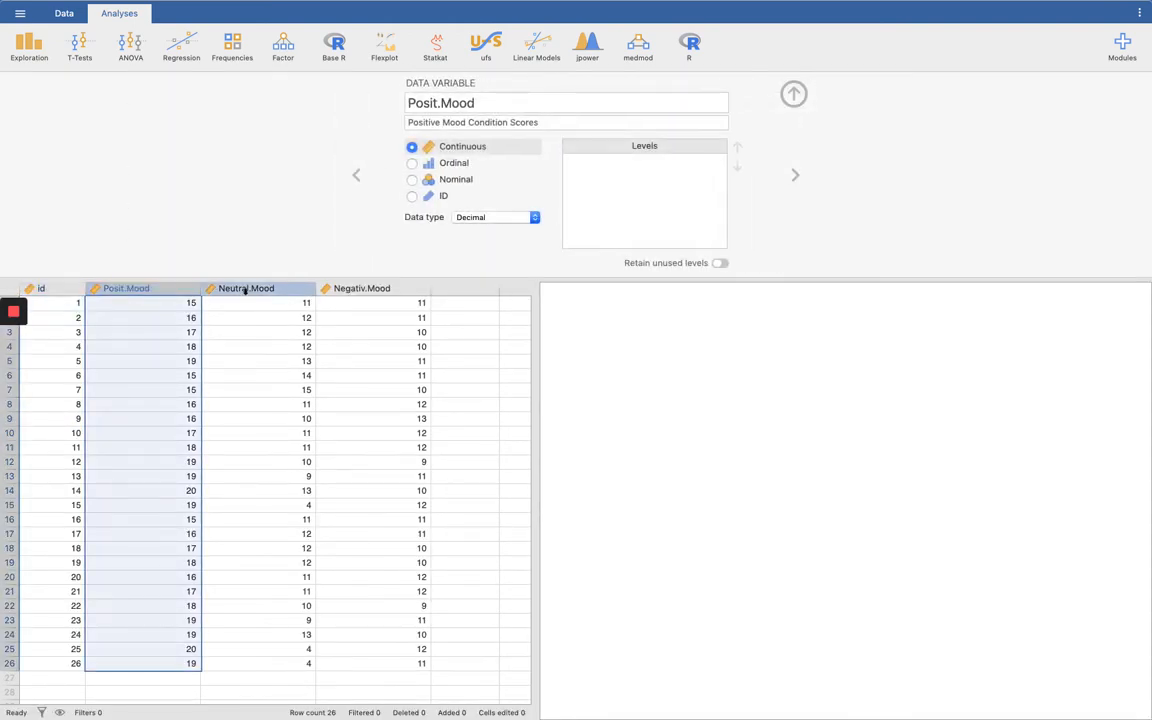
left_click(245, 290)
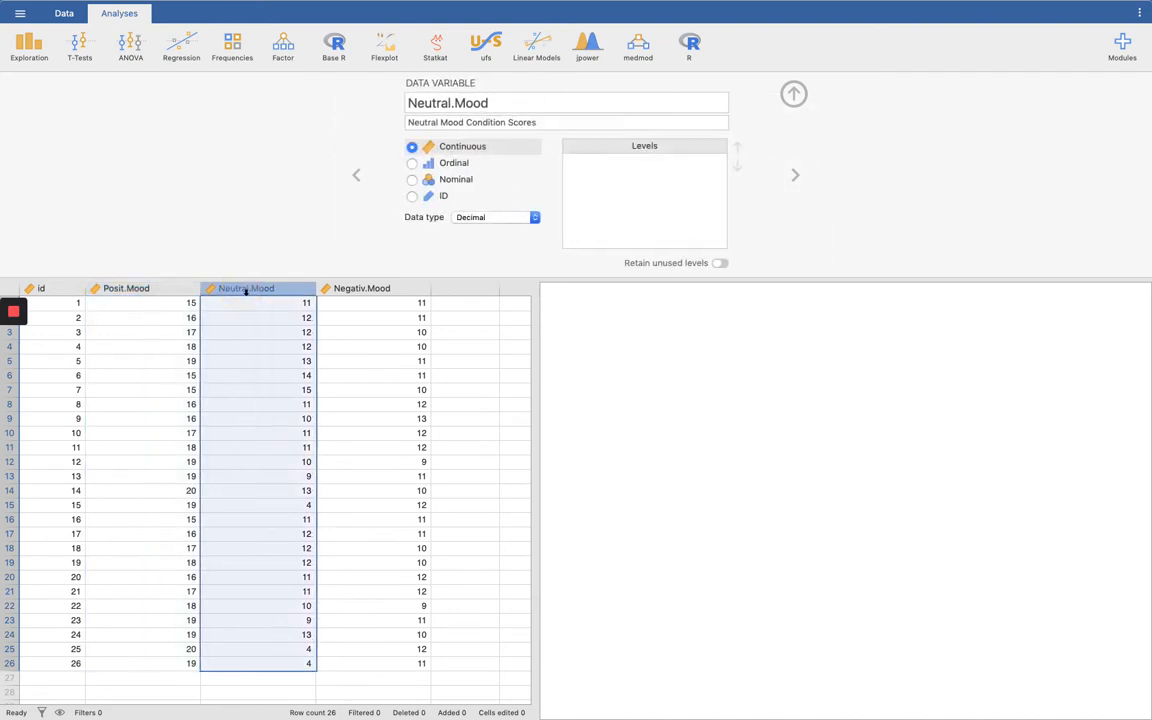
left_click(368, 290)
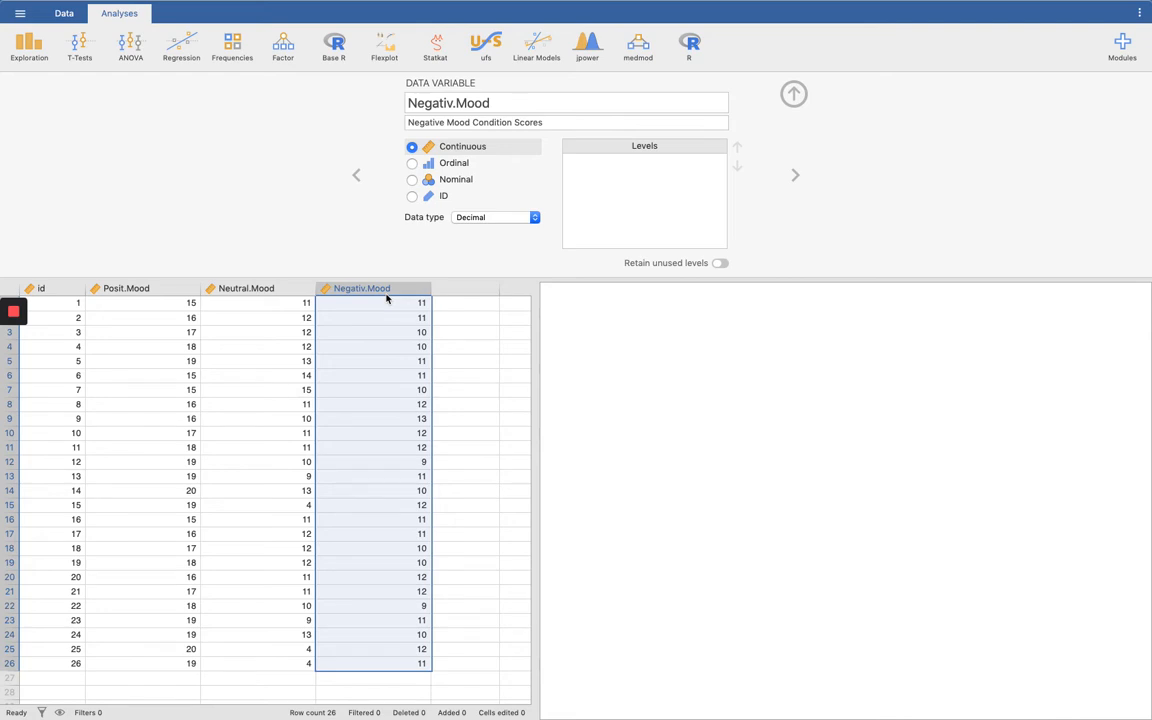
left_click(79, 308)
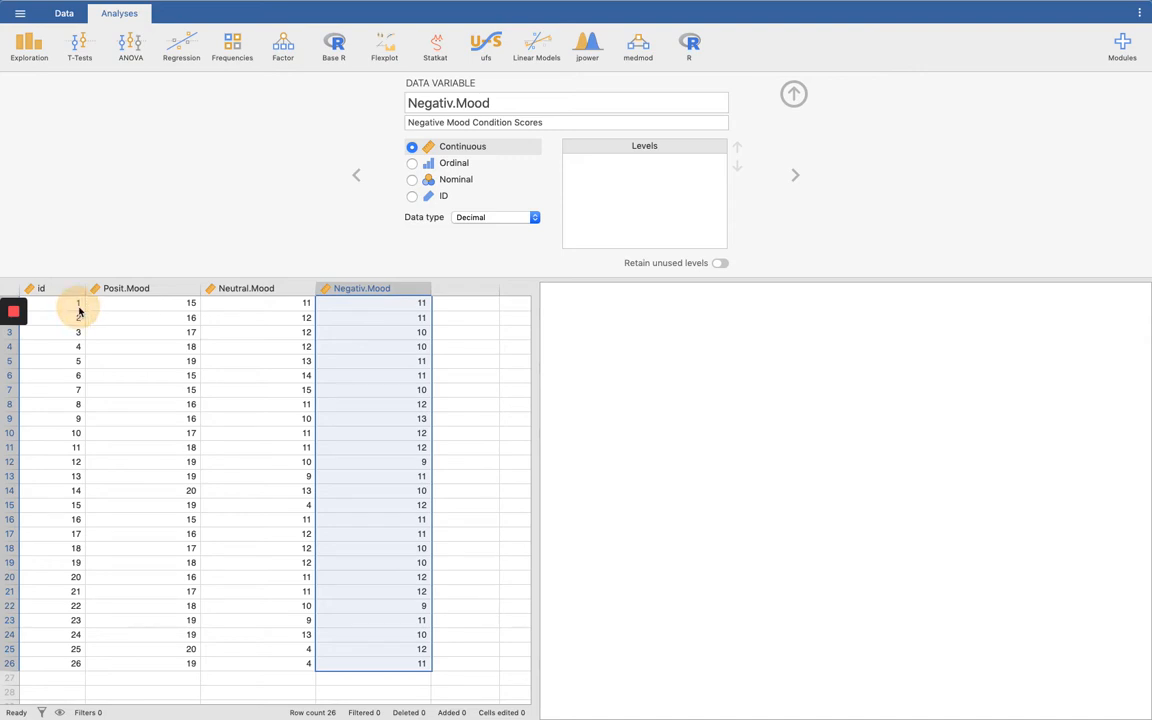
left_click(136, 303)
left_click(253, 303)
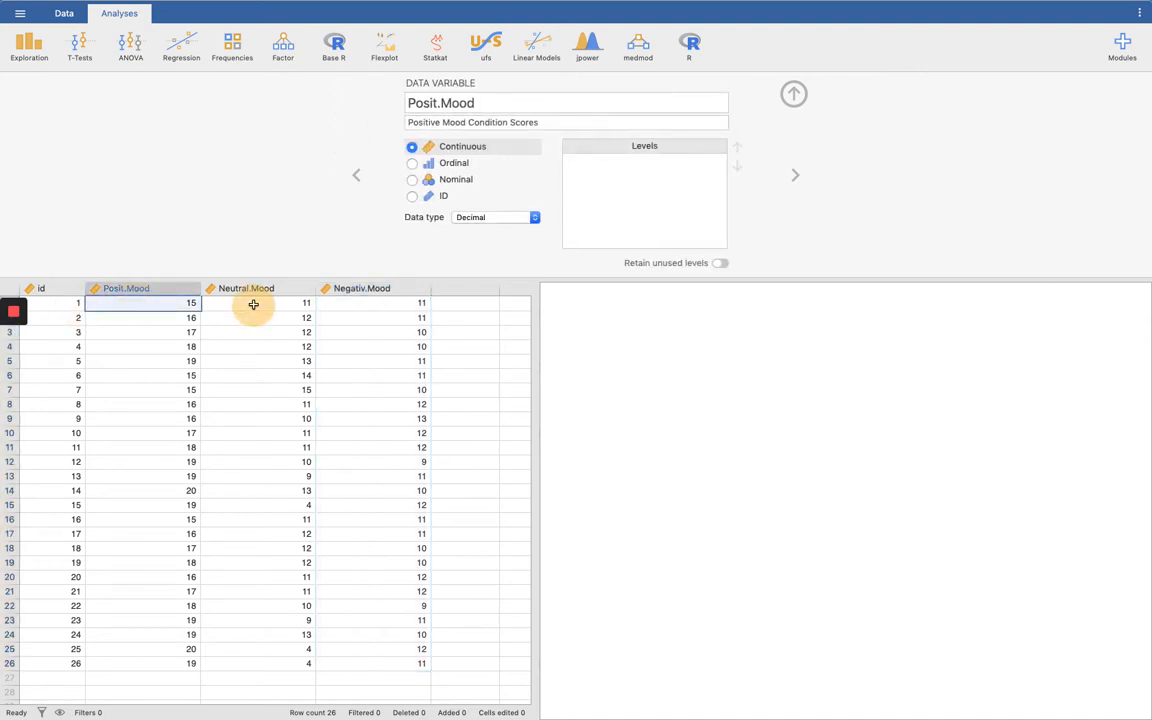
left_click(372, 301)
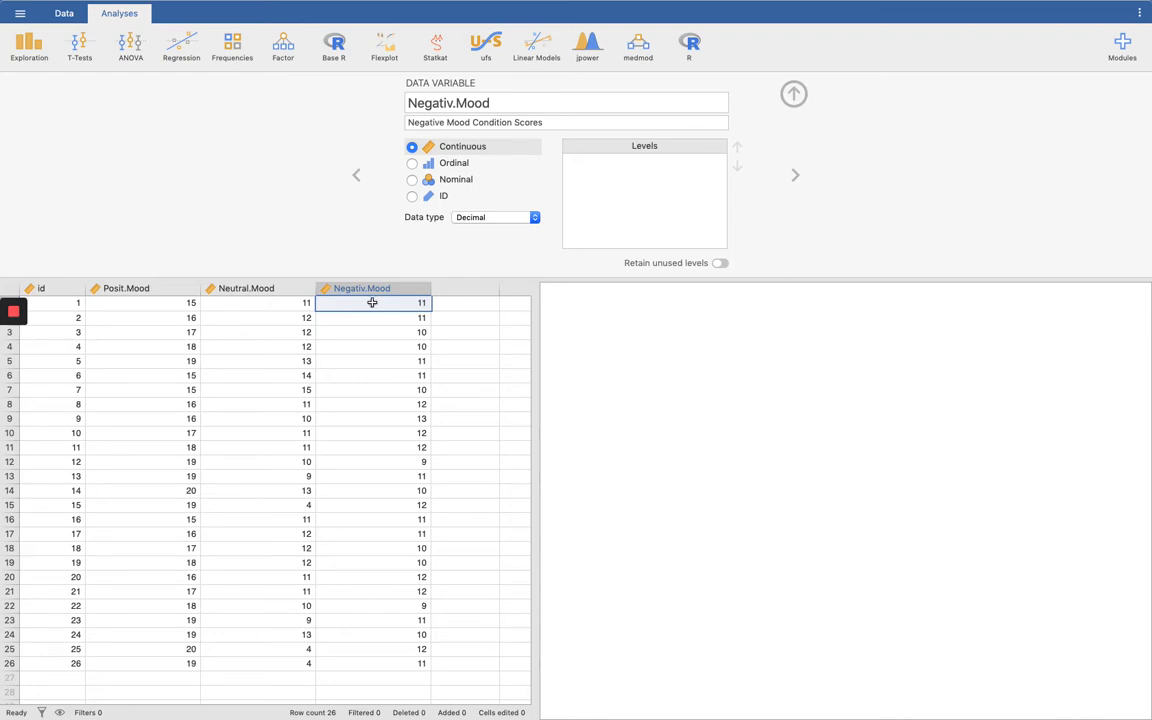
left_click(24, 664)
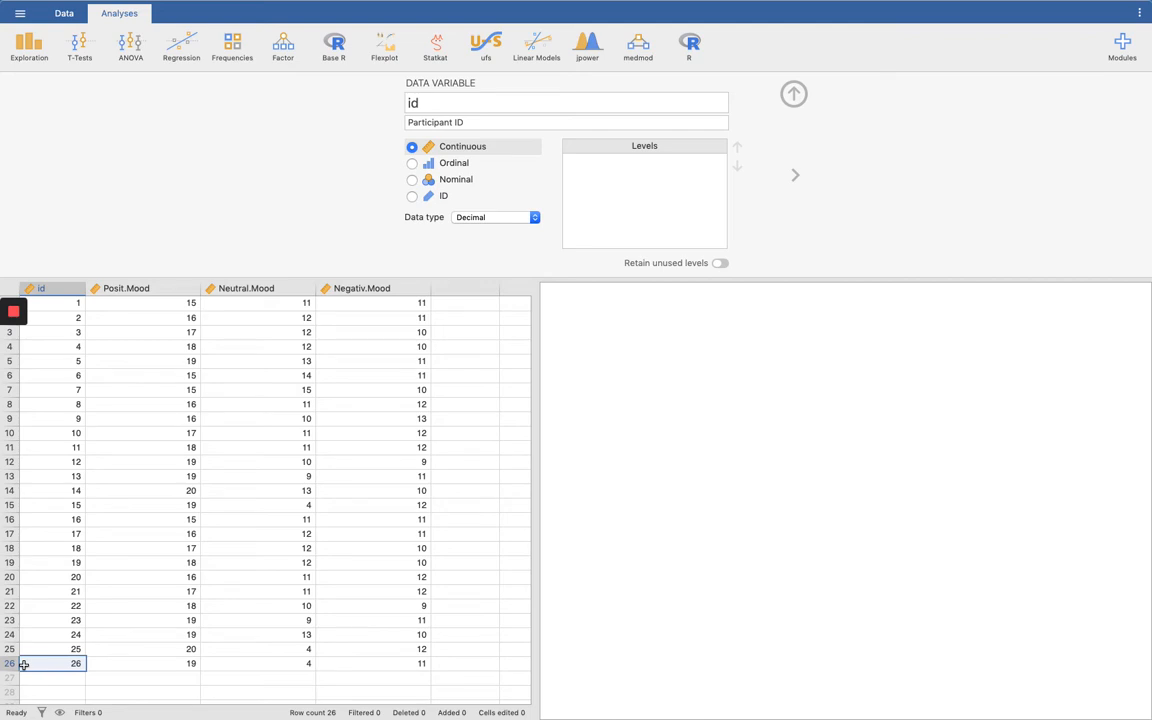
Step: Run a Descriptives analysis on the variables Posit.Mood, Neutral.Mood and Negativ.Mood
left_click(33, 48)
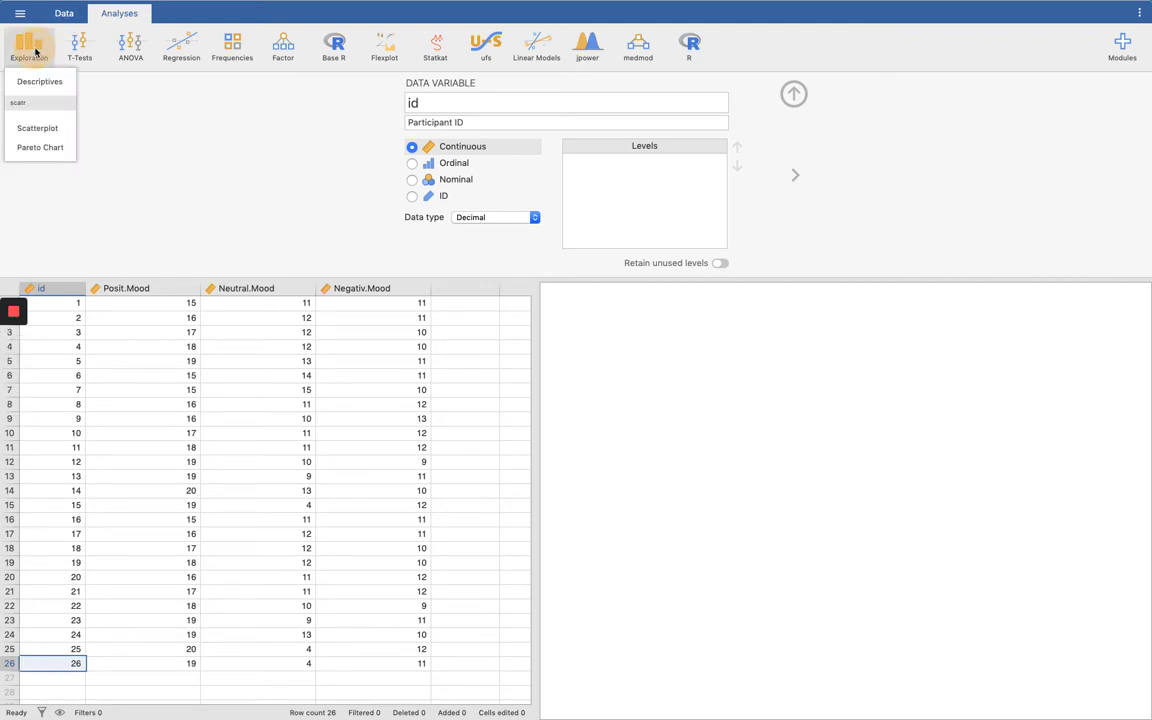
left_click(34, 82)
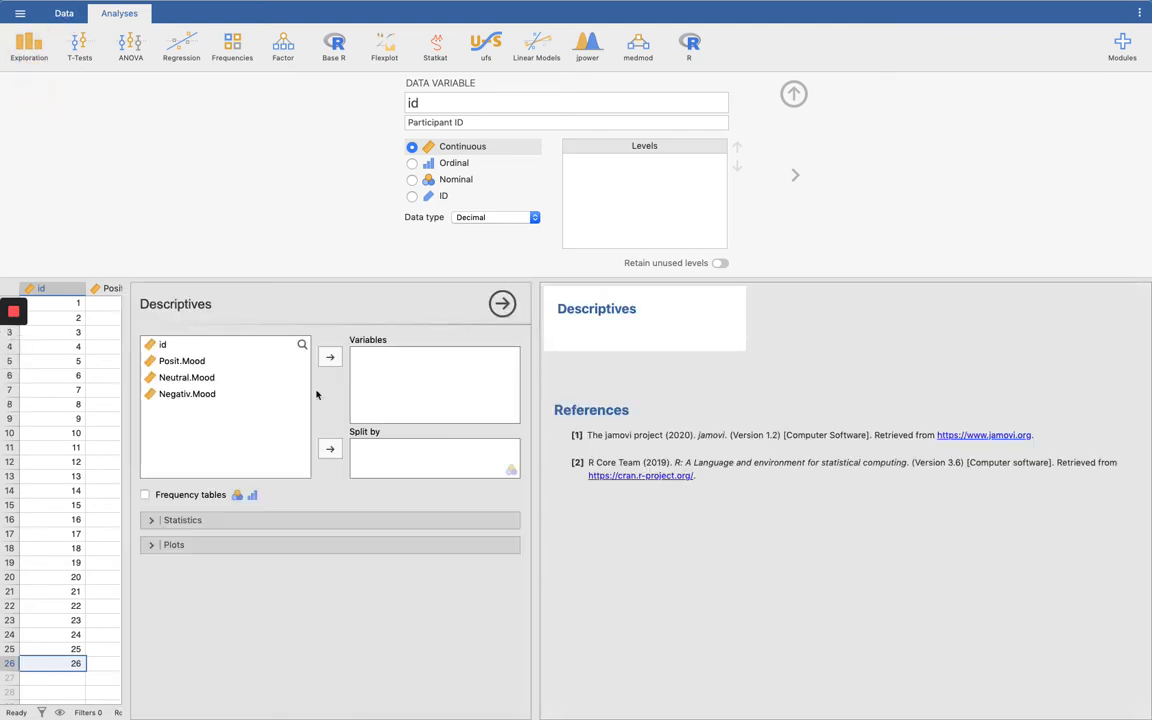
left_click(186, 362)
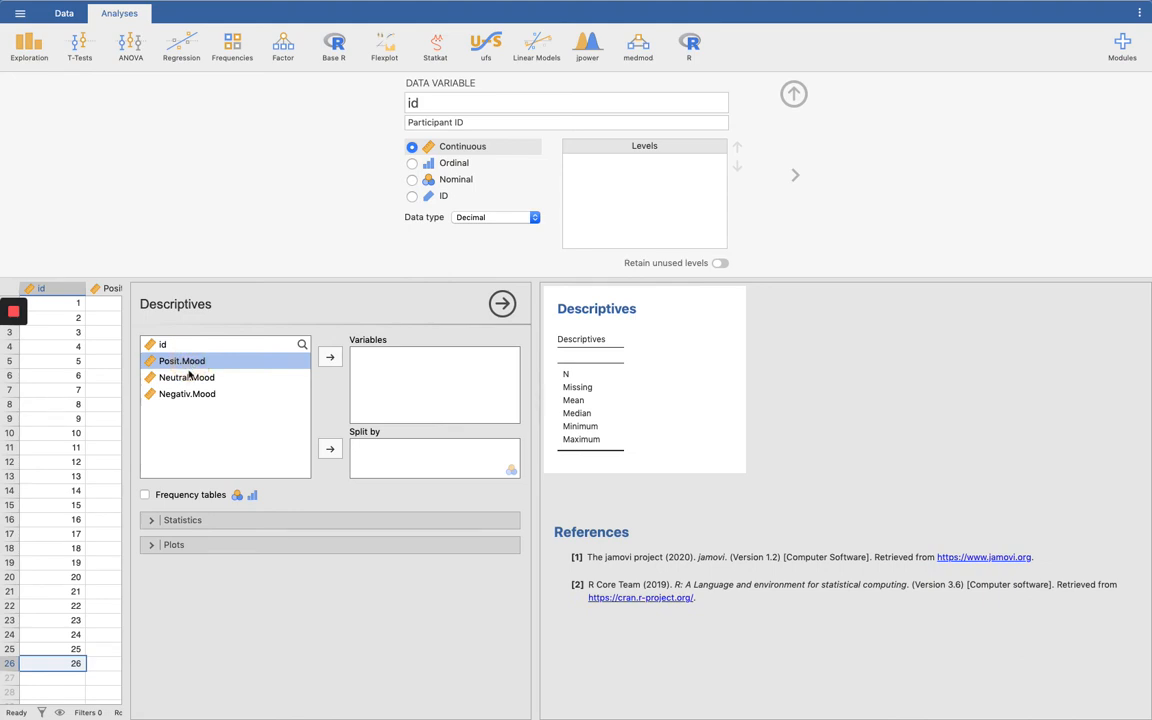
left_click(186, 394, "shift")
left_click(331, 358)
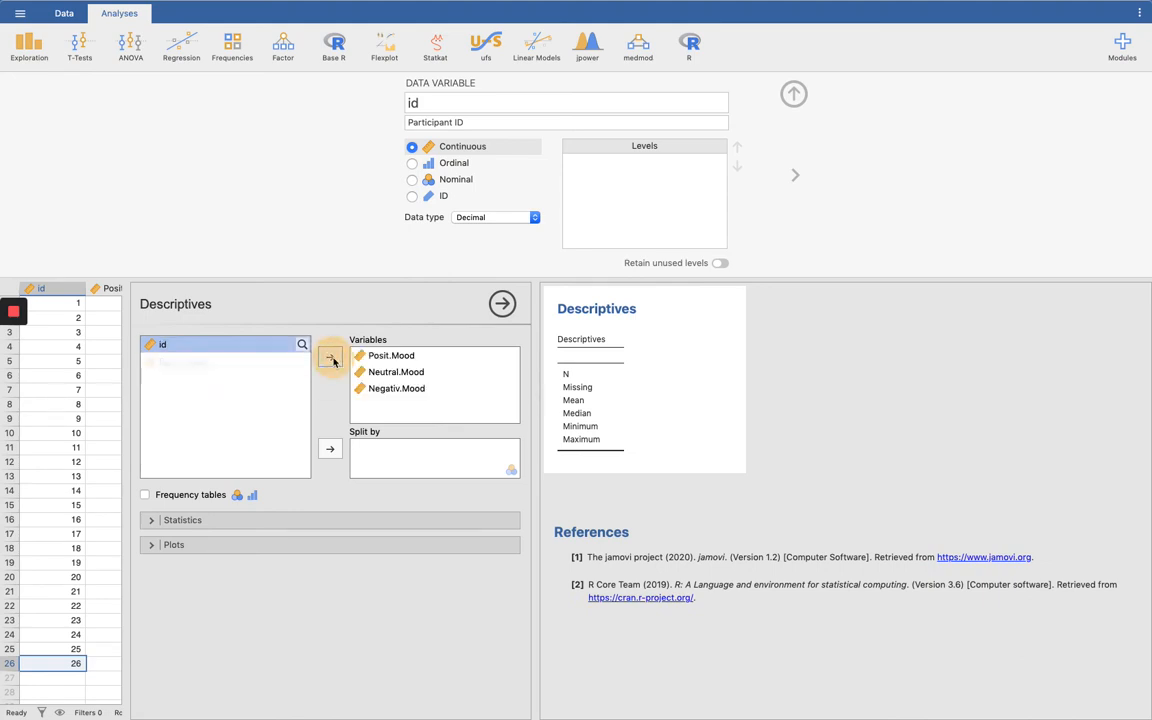
Step: Add skewness to the descriptive statistics and examine its values for the mood conditions
left_click(270, 522)
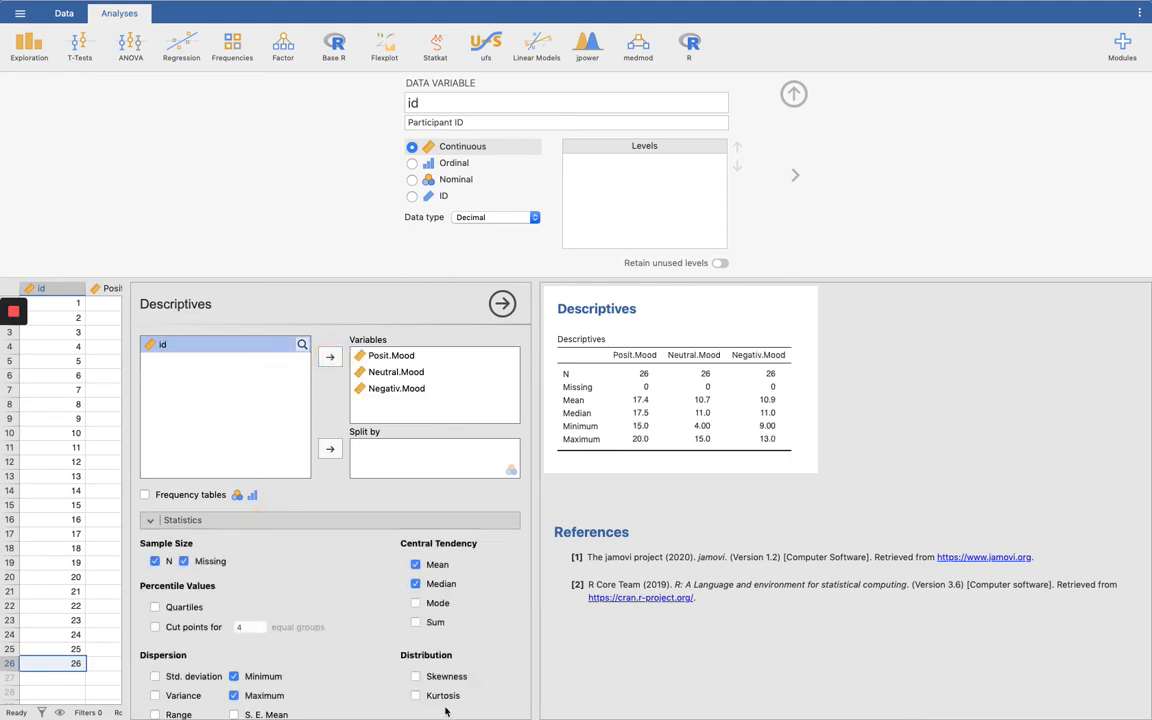
left_click(416, 676)
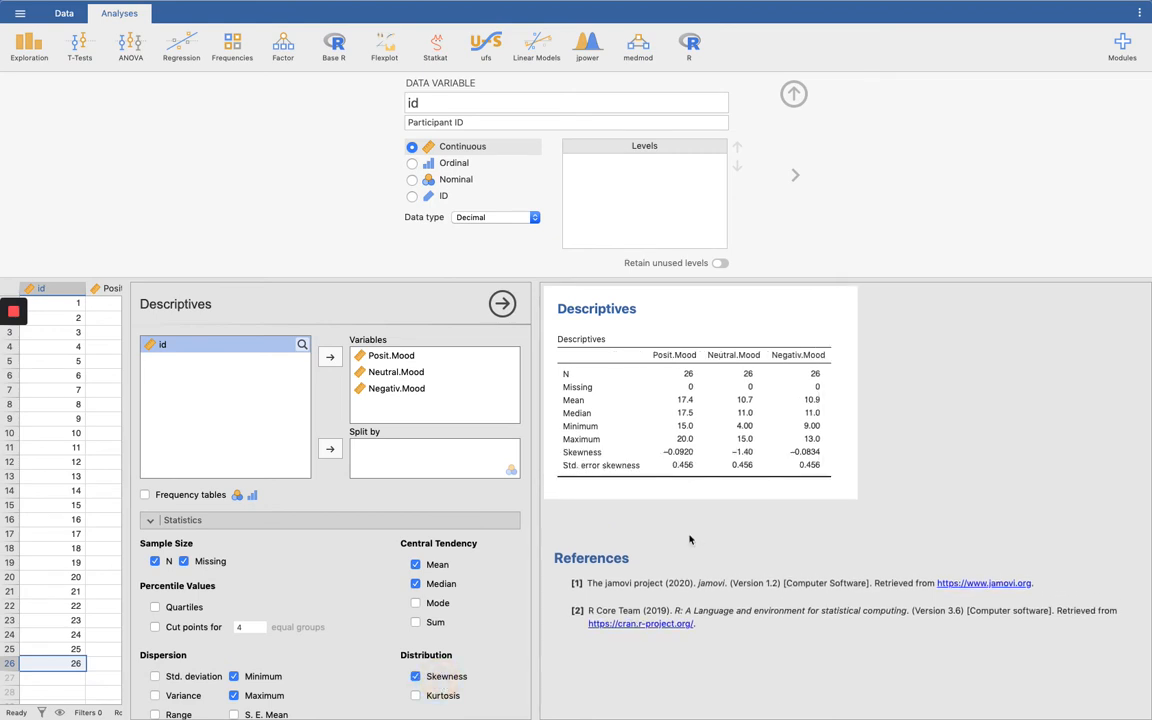
left_click(690, 457)
Step: Return to the data sheet, close the variable editor and review the three mood condition columns
left_click(64, 15)
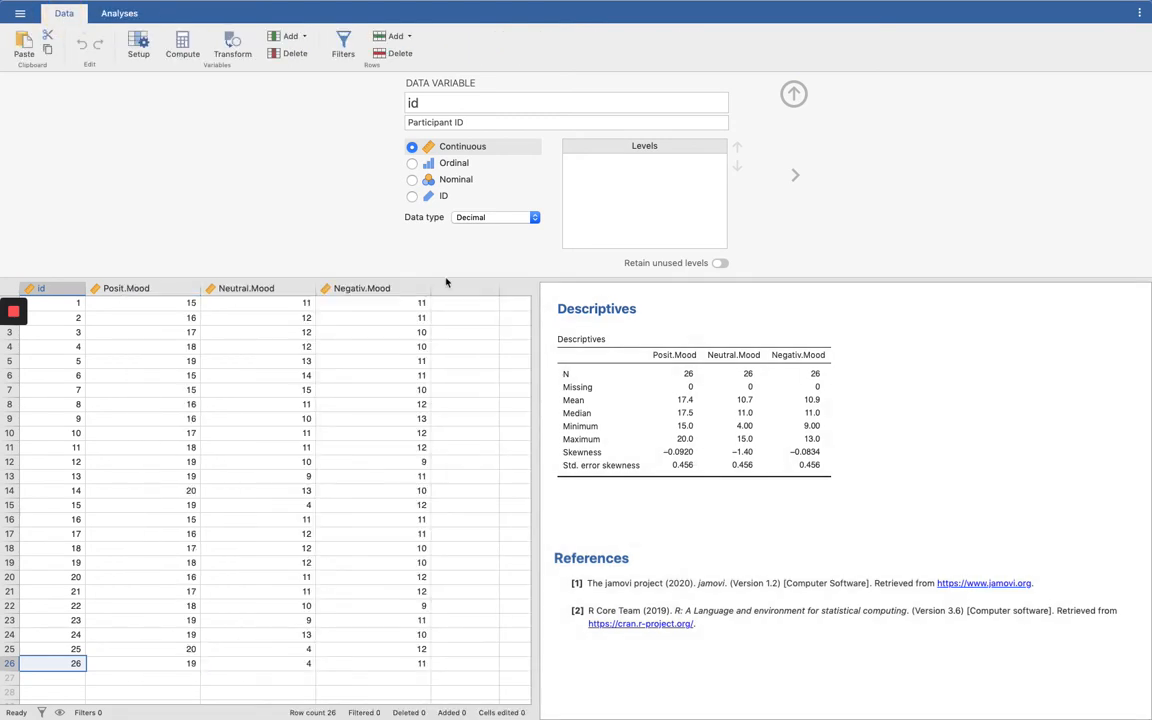
left_click(793, 94)
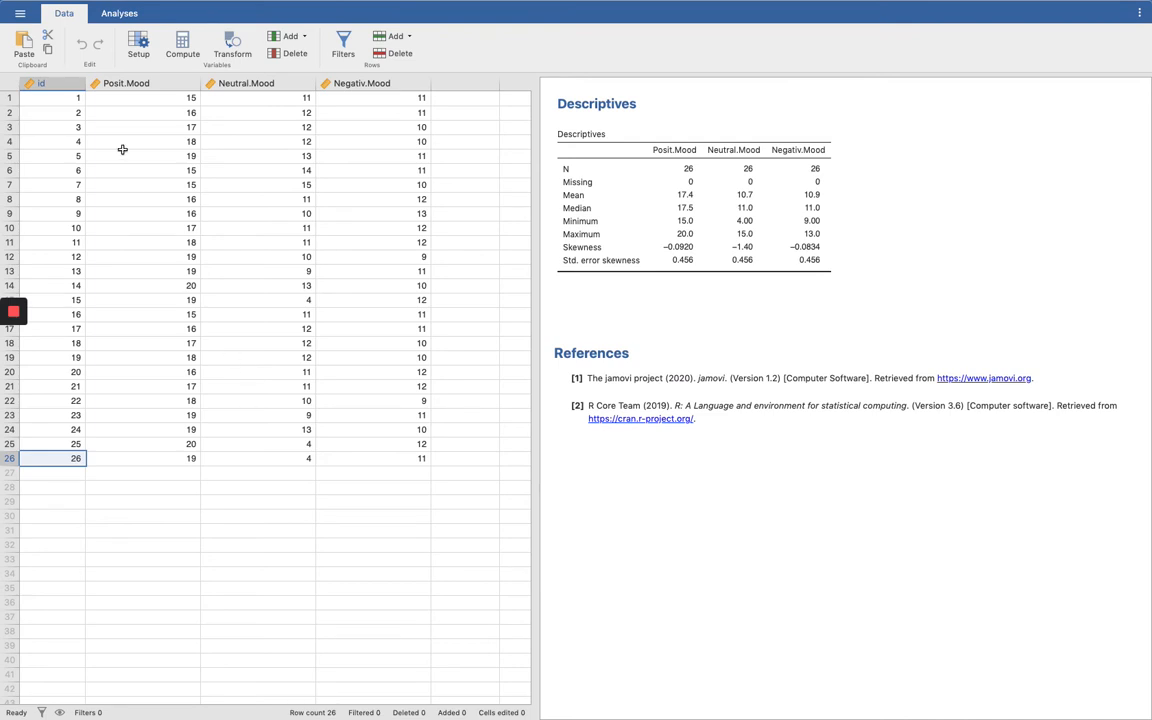
left_click(130, 83)
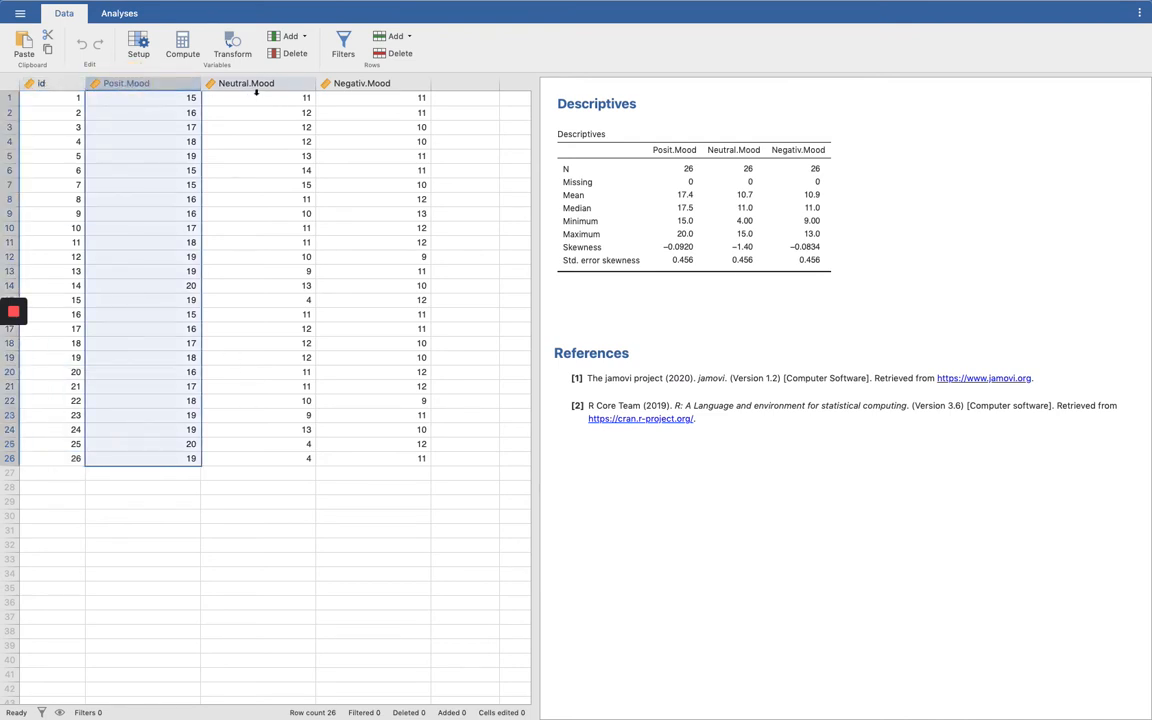
left_click(250, 84)
left_click(376, 85)
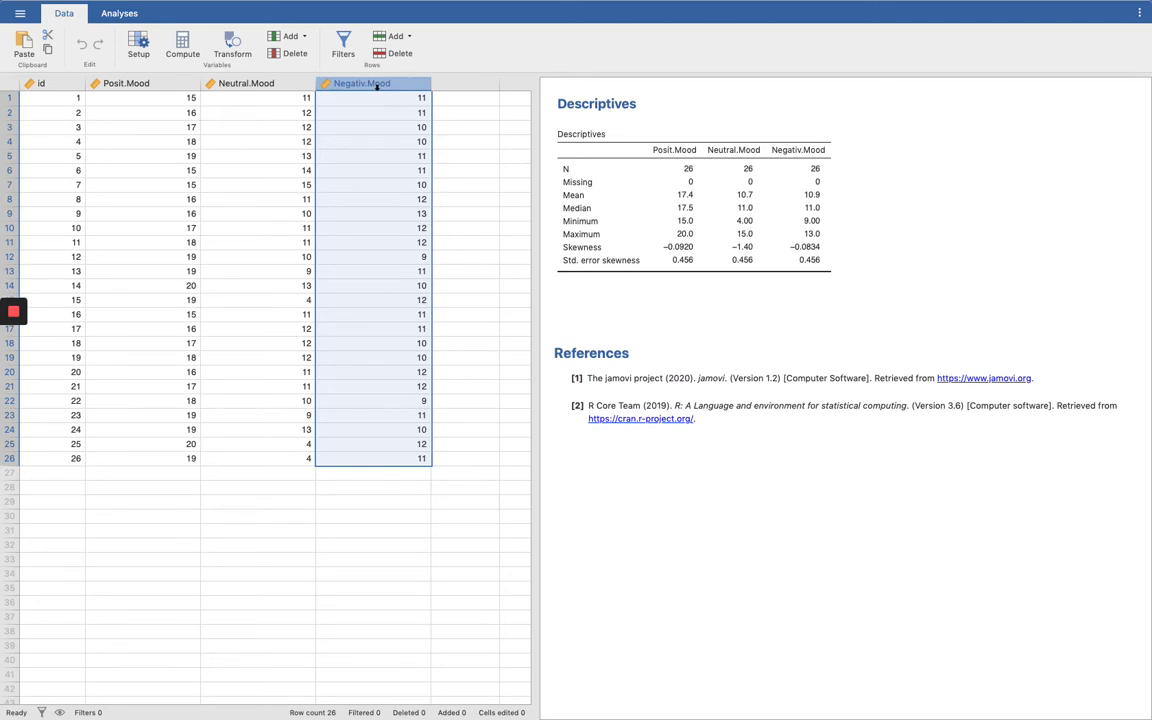
left_click(247, 86)
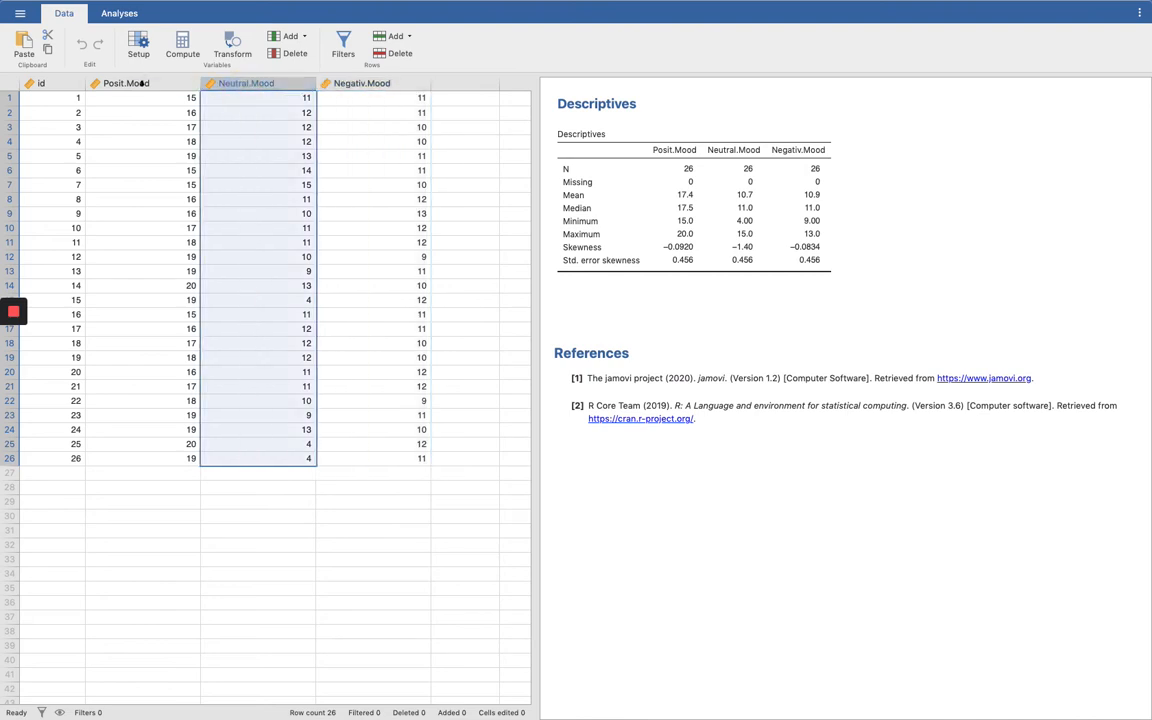
left_click(142, 86)
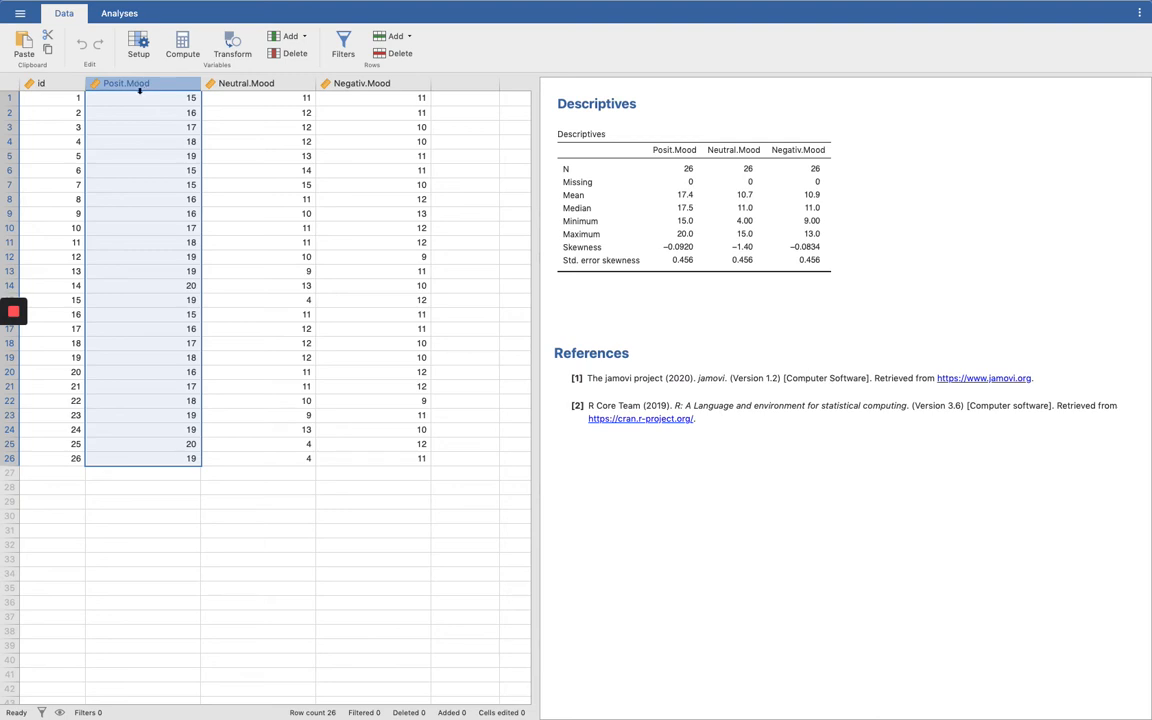
Step: Start a Repeated Measures ANOVA and name its first repeated measures factor Mood
left_click(112, 16)
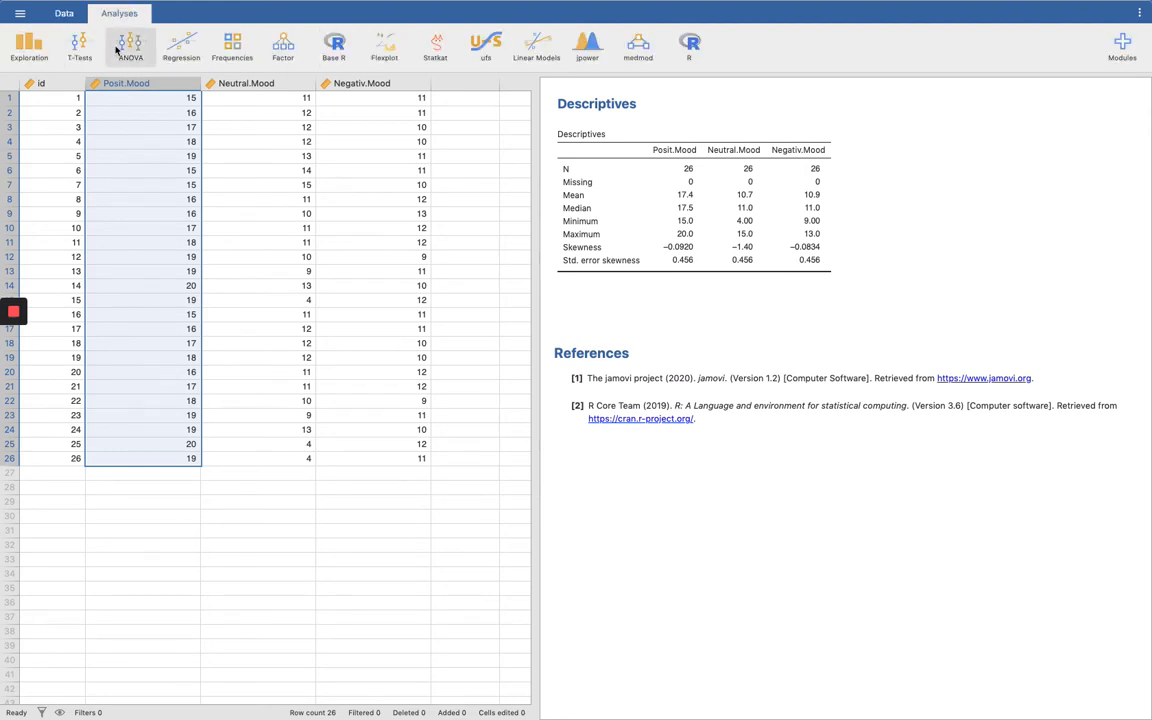
left_click(125, 50)
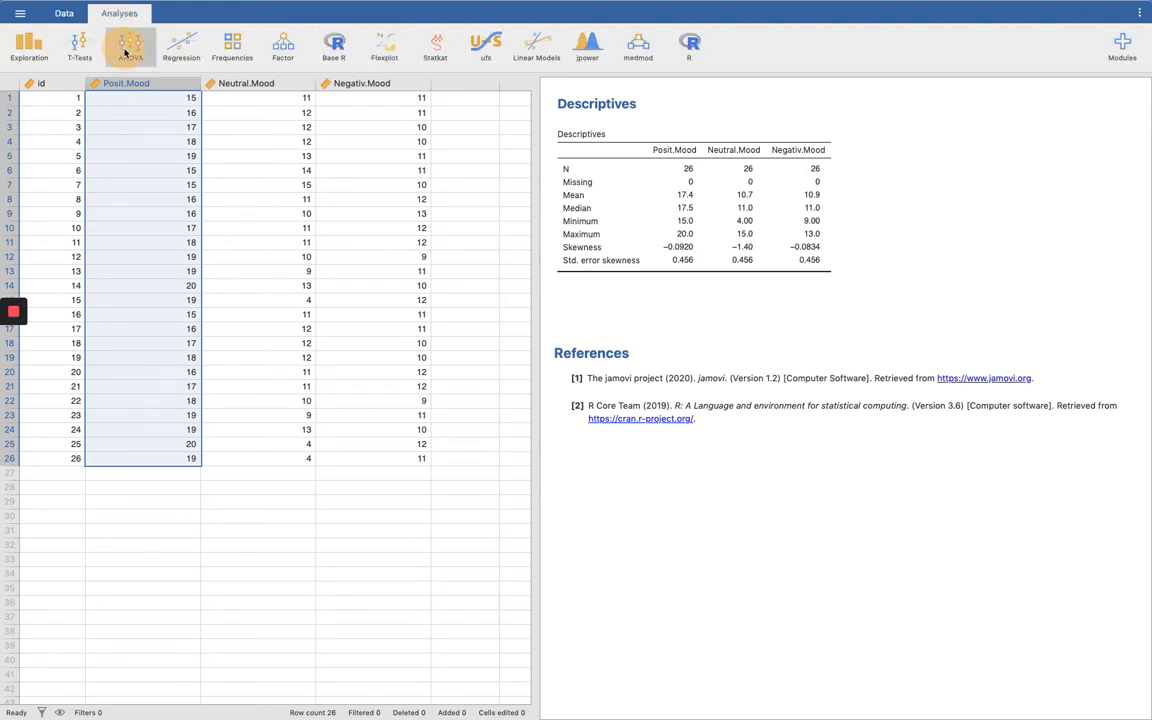
left_click(152, 122)
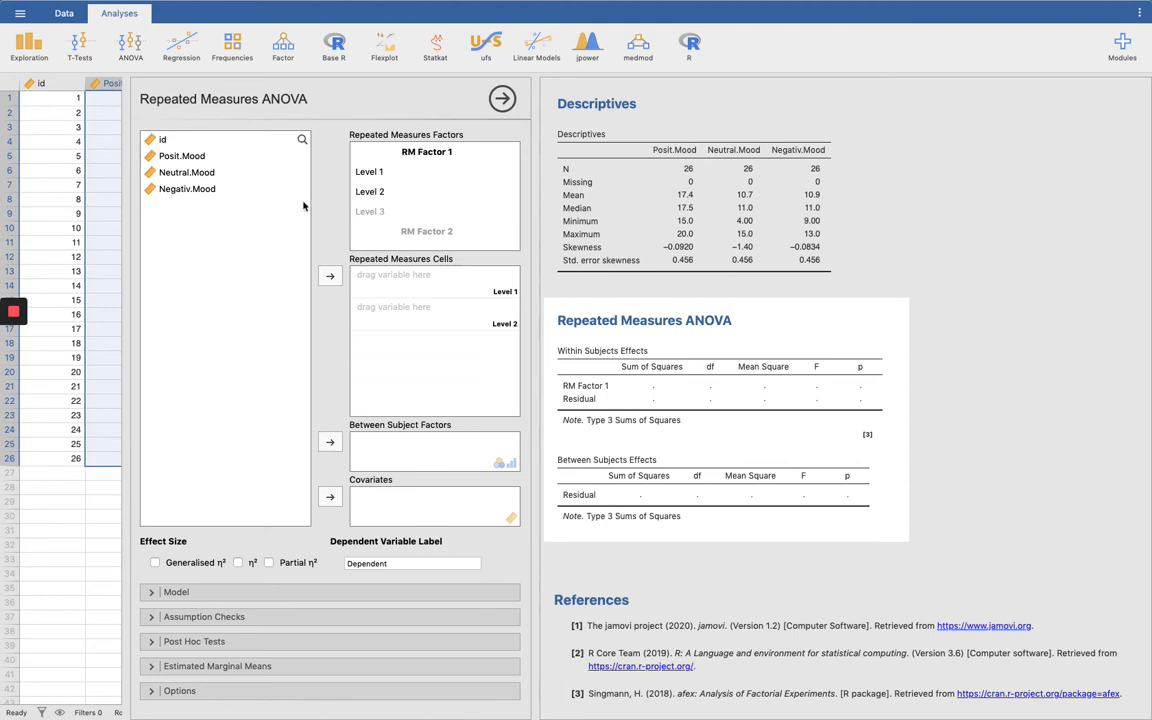
left_click(436, 153)
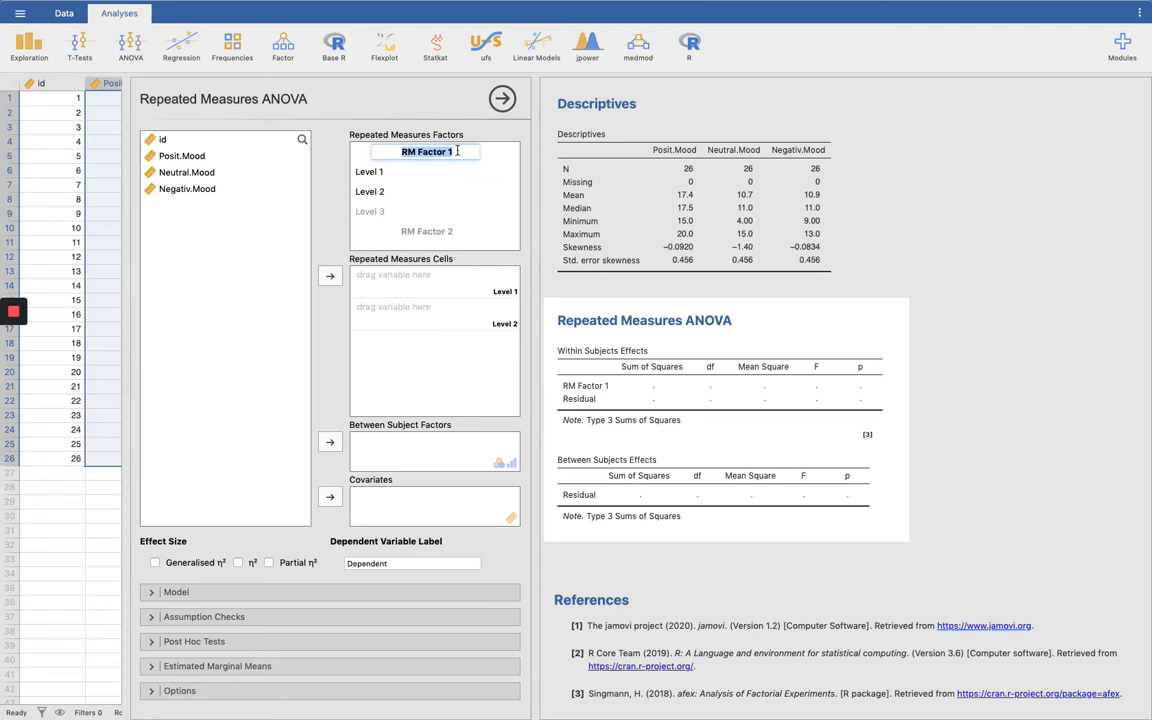
type("Mood")
Step: Name the first two levels of the Mood factor Positive Mood and Neutral Mood
left_click(371, 175)
left_click_drag(387, 173, 352, 170)
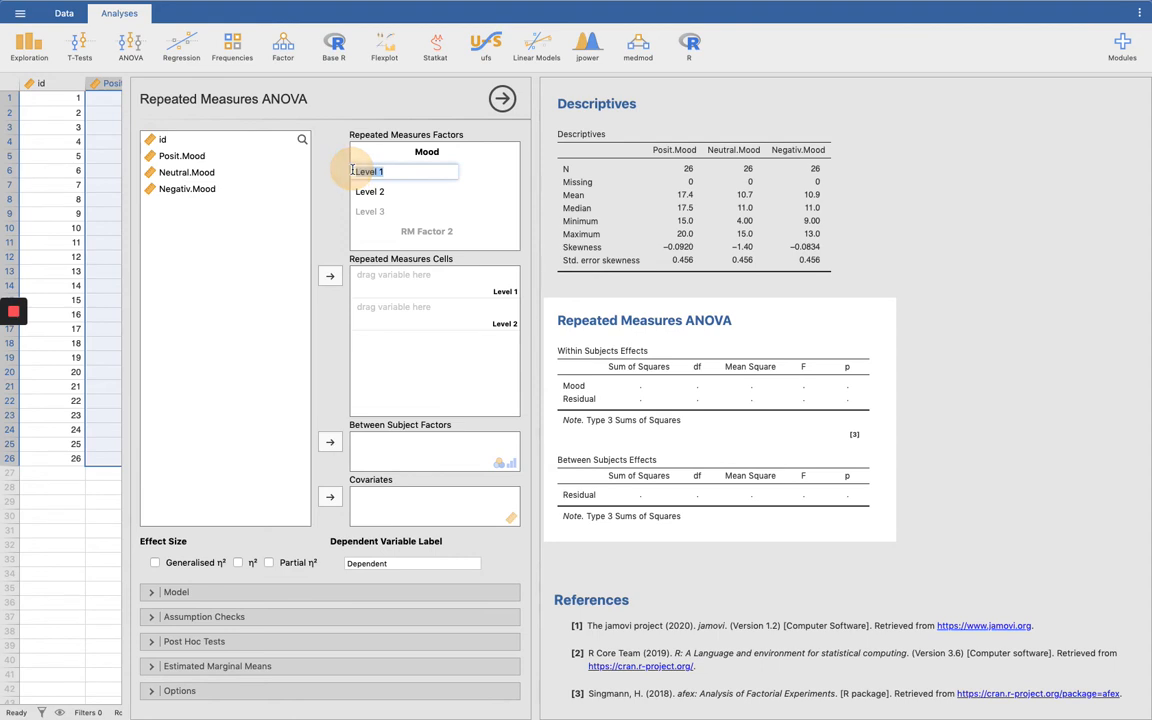
type("Positi")
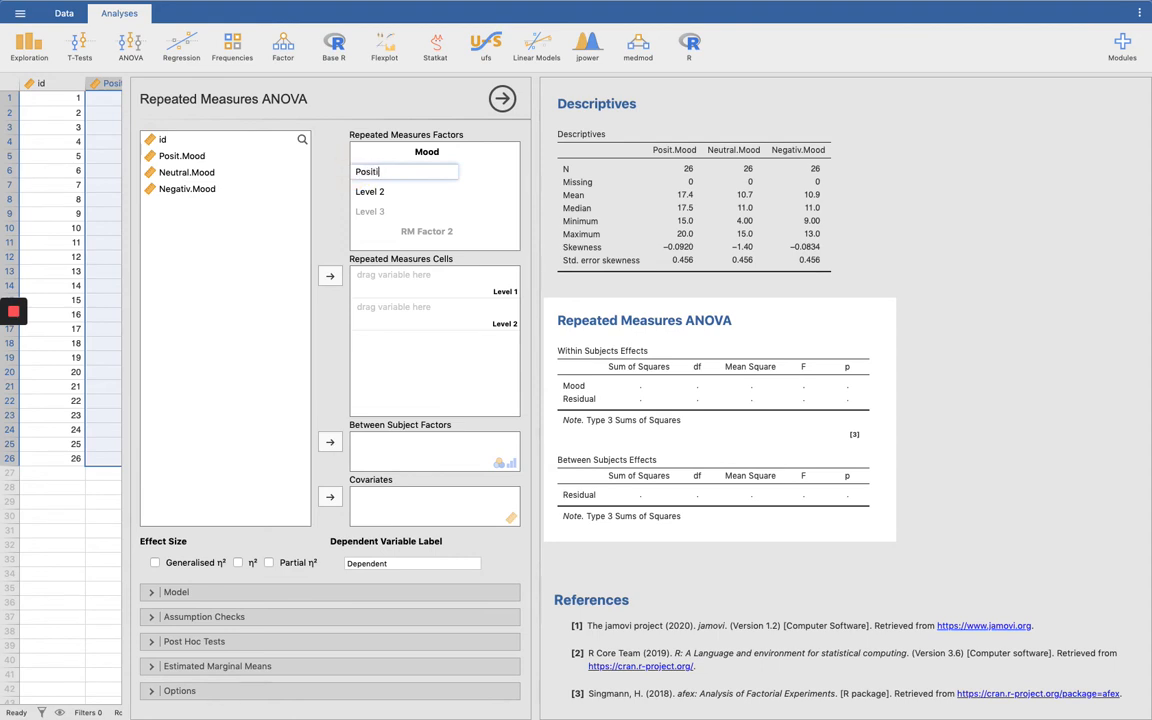
type("ve Mood")
left_click(388, 194)
type("Neau")
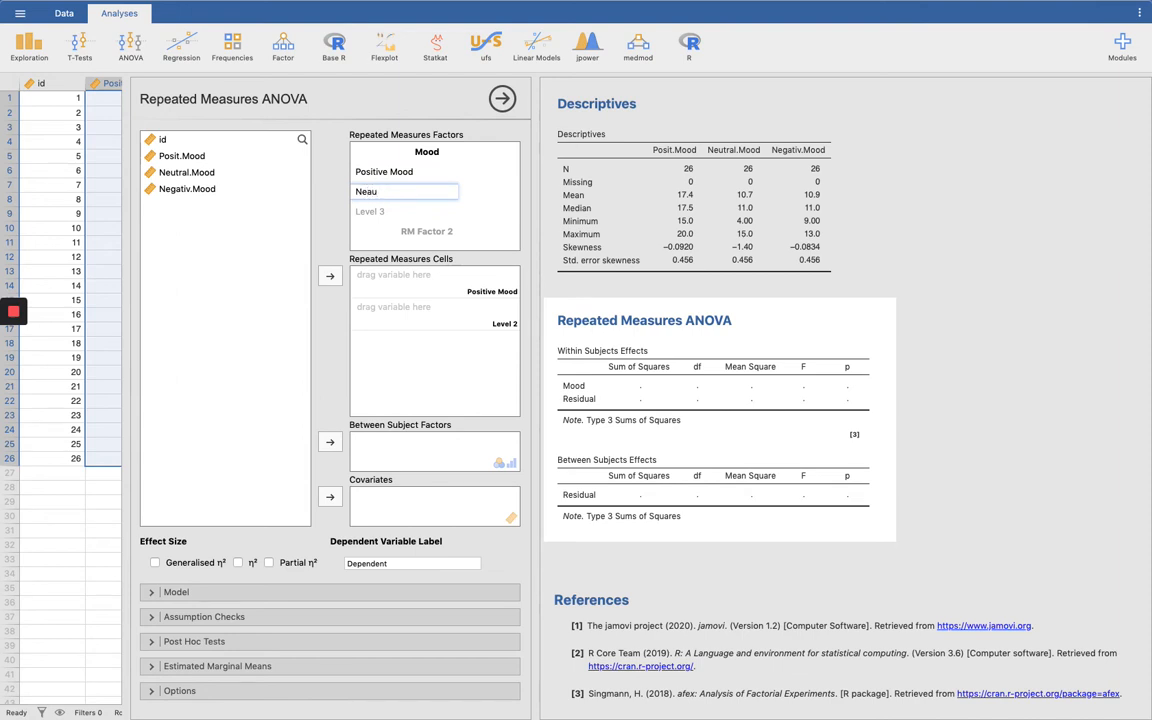
key("BackSpace")
key("BackSpace")
type("utral Mood")
key("Return")
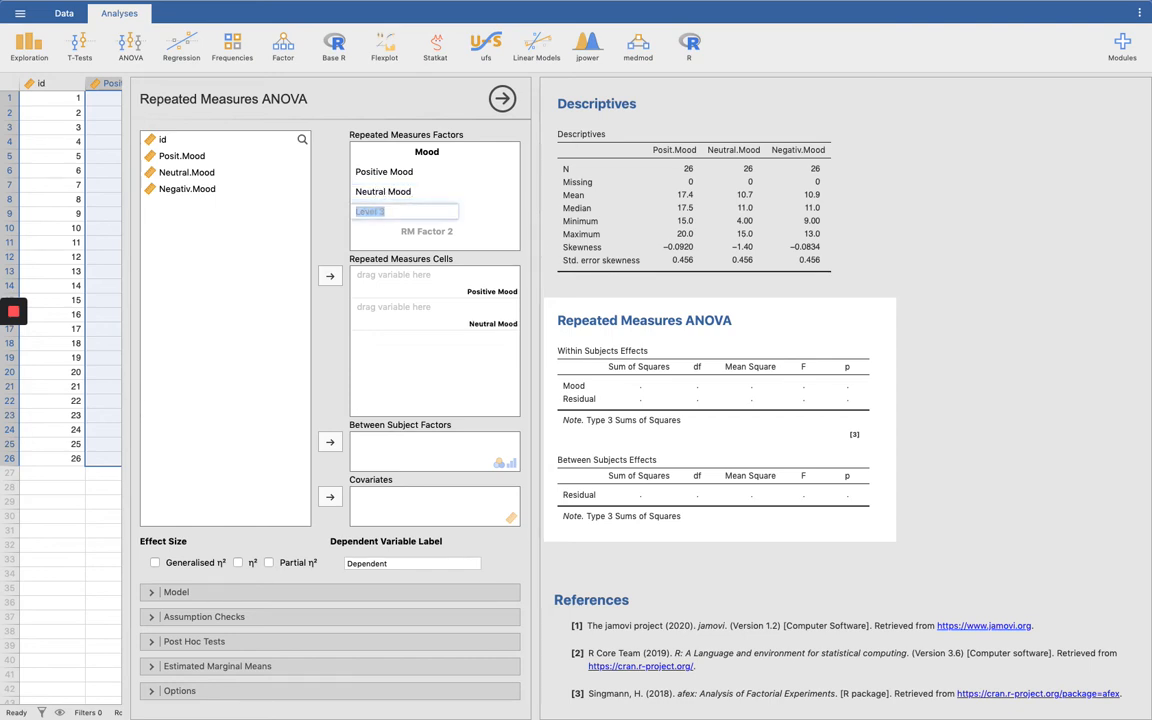
Step: Add a third level named Negative Modd to the Mood factor
type("Negative Modd")
key("Return")
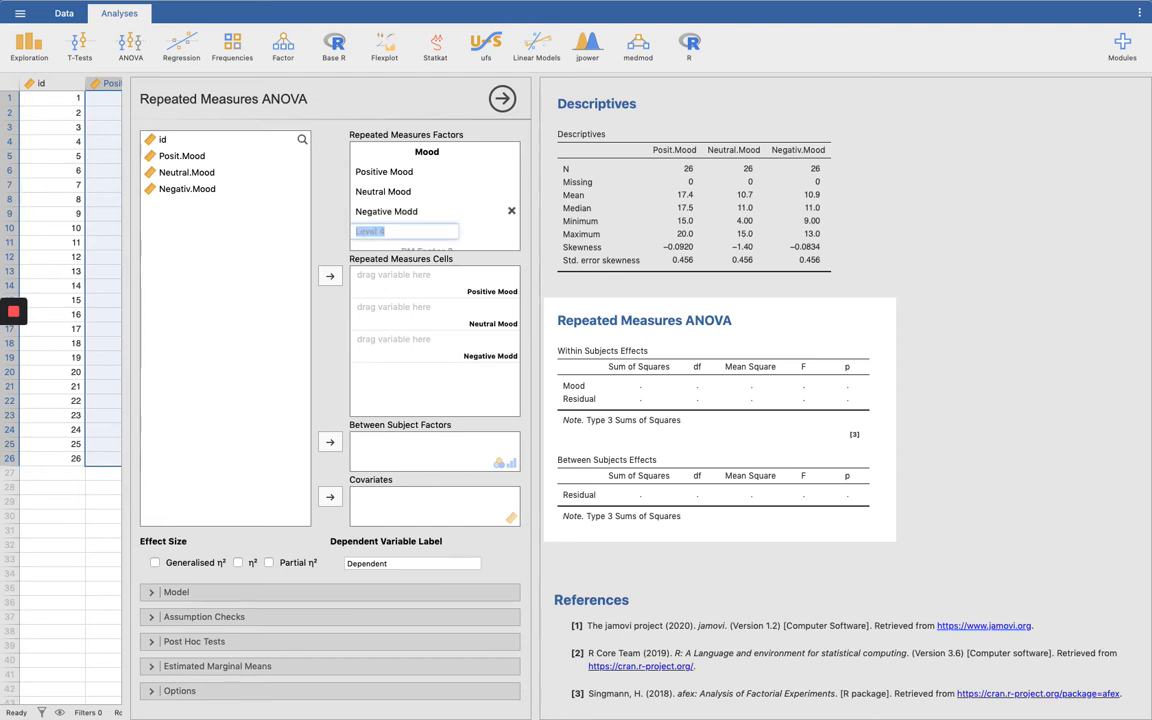
Step: Assign Posit.Mood to the Positive Mood cell and Neutral.Mood to the Neutral Mood cell of the repeated measures
left_click_drag(393, 284, 388, 369)
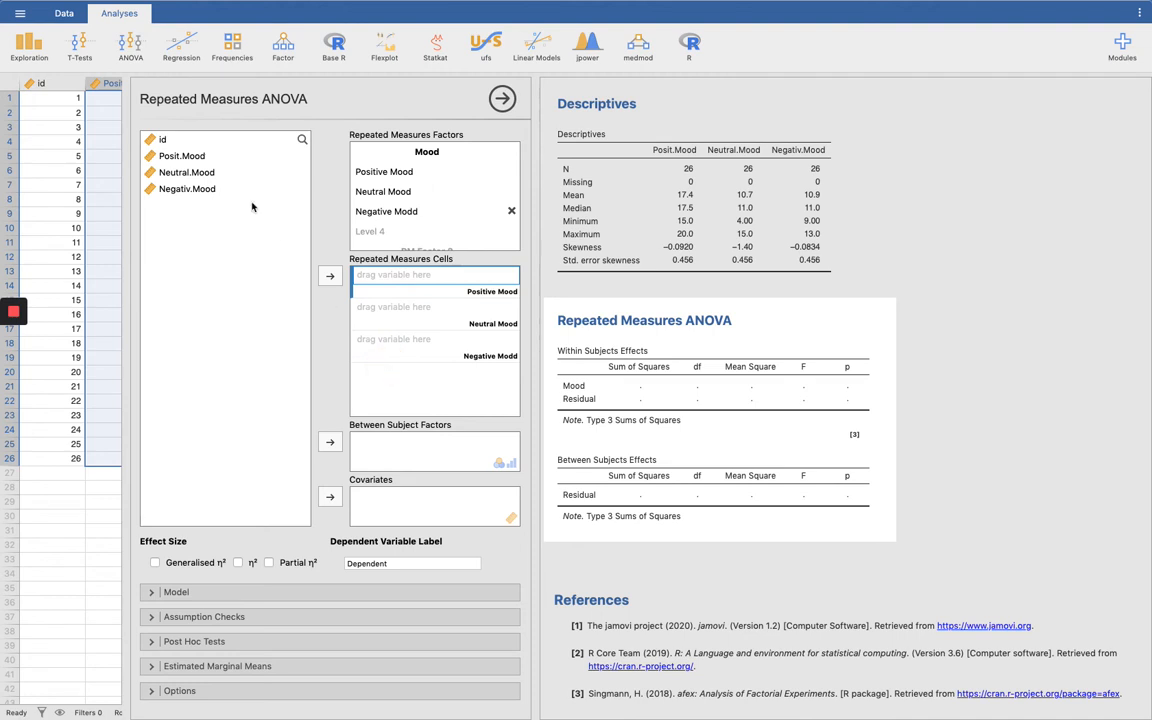
left_click(170, 156)
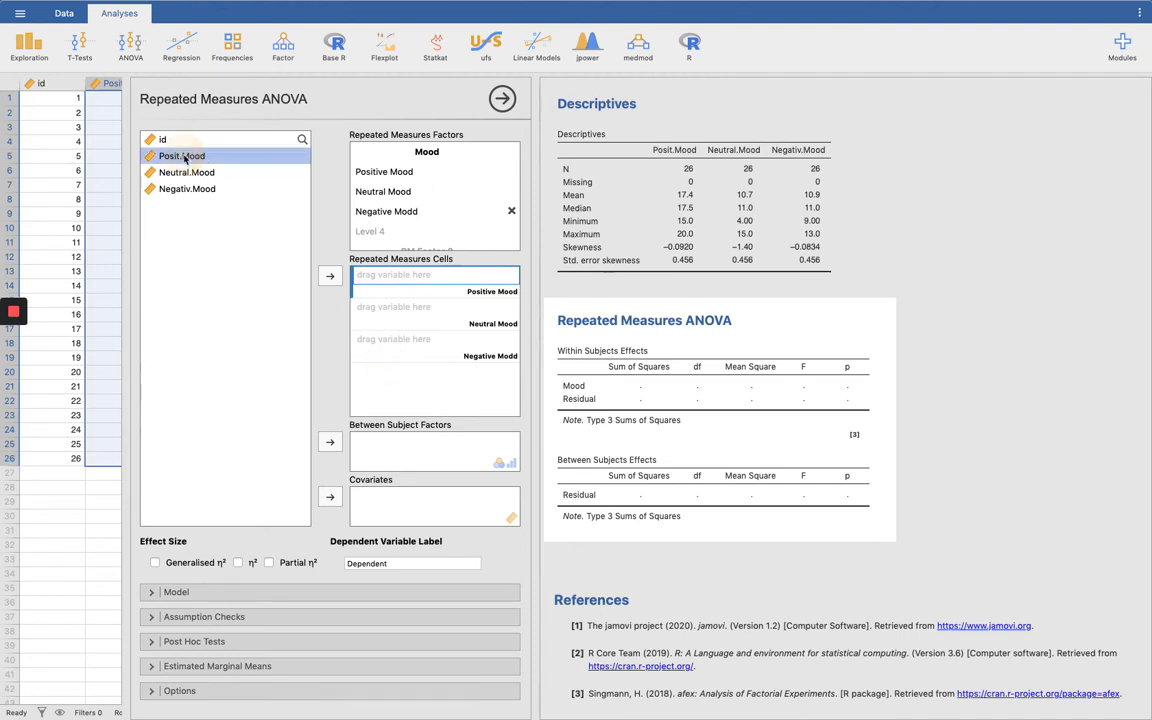
left_click(330, 279)
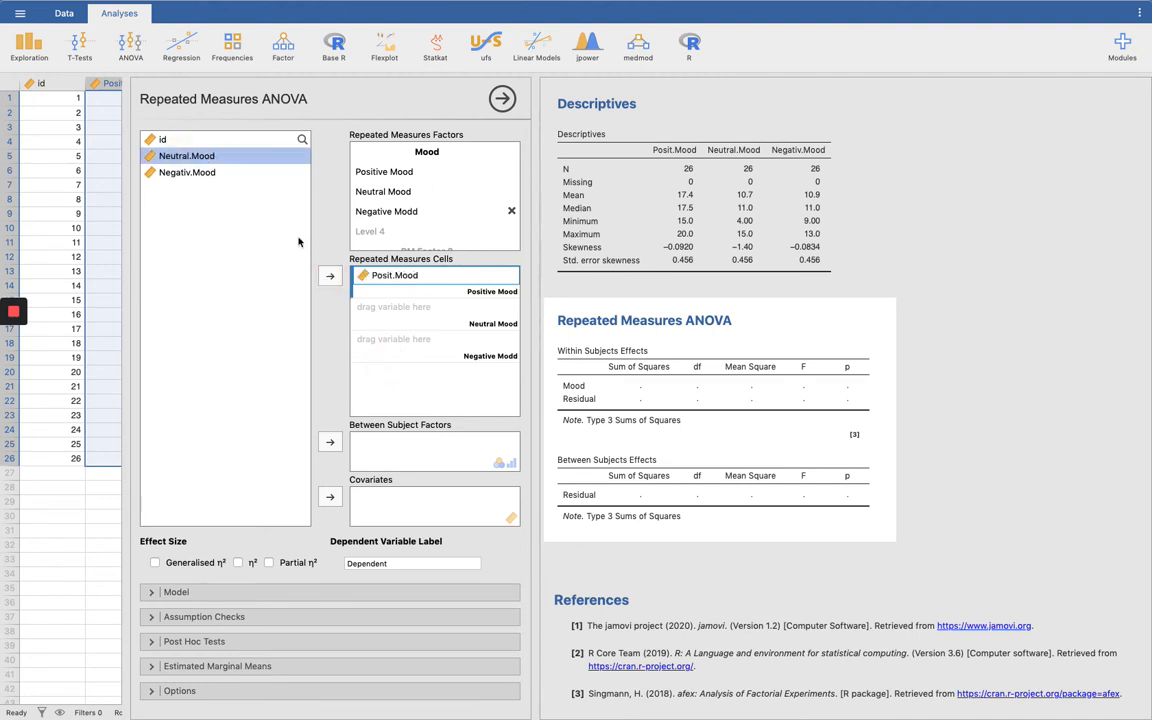
left_click(369, 318)
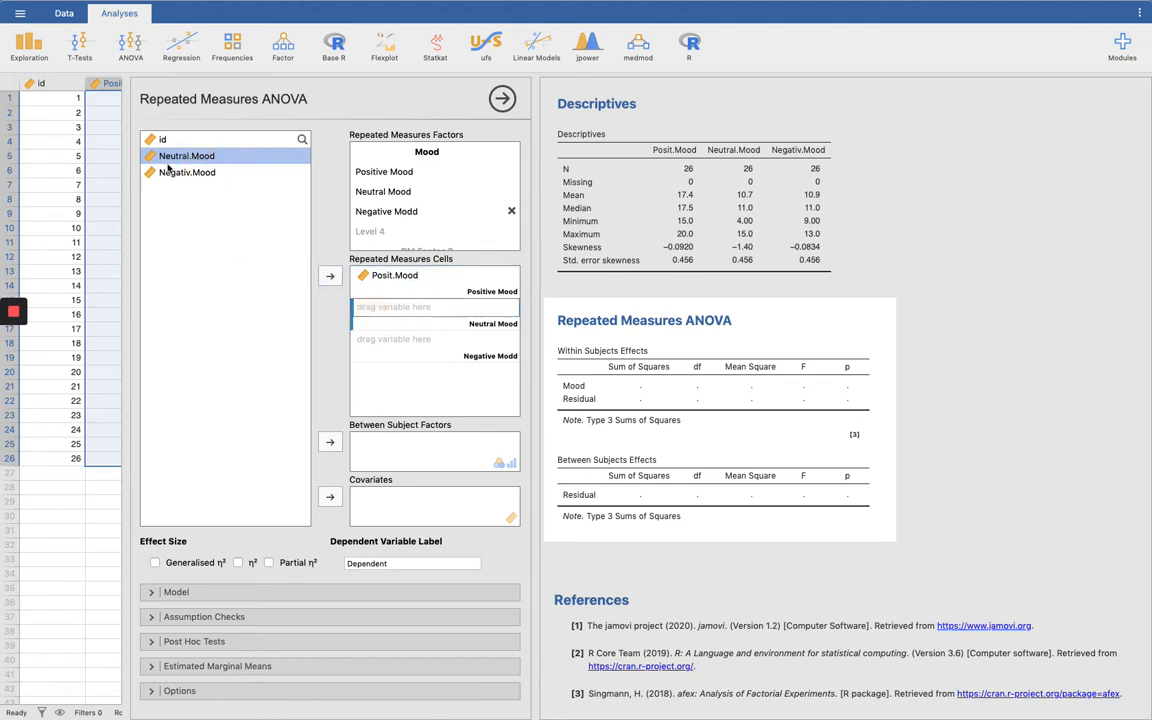
left_click(331, 278)
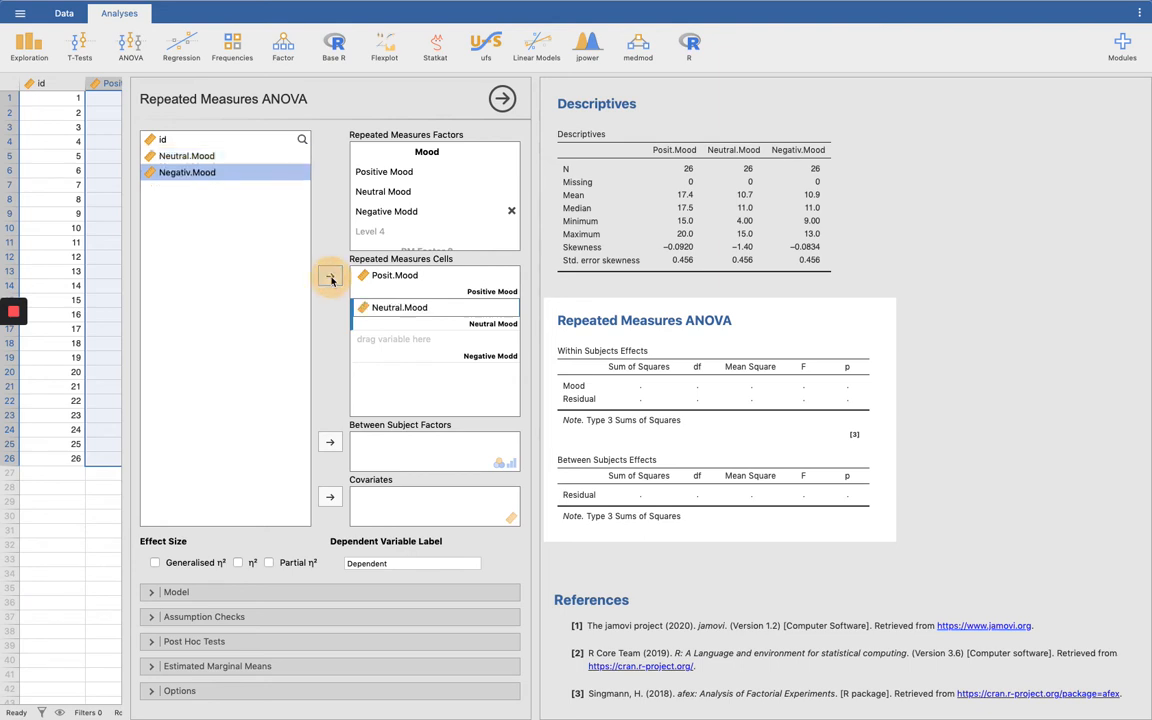
Step: Assign Negativ.Mood to the remaining repeated measures cell and correct the third Mood level's name to Negative Mood
left_click(369, 345)
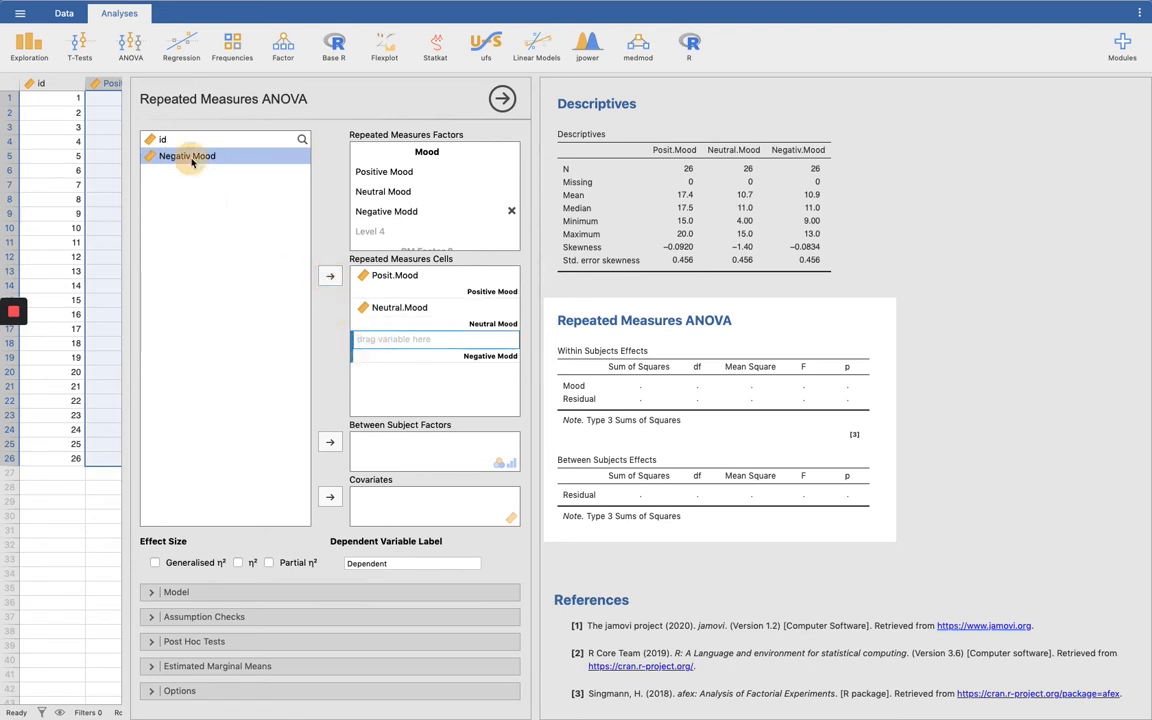
left_click(331, 277)
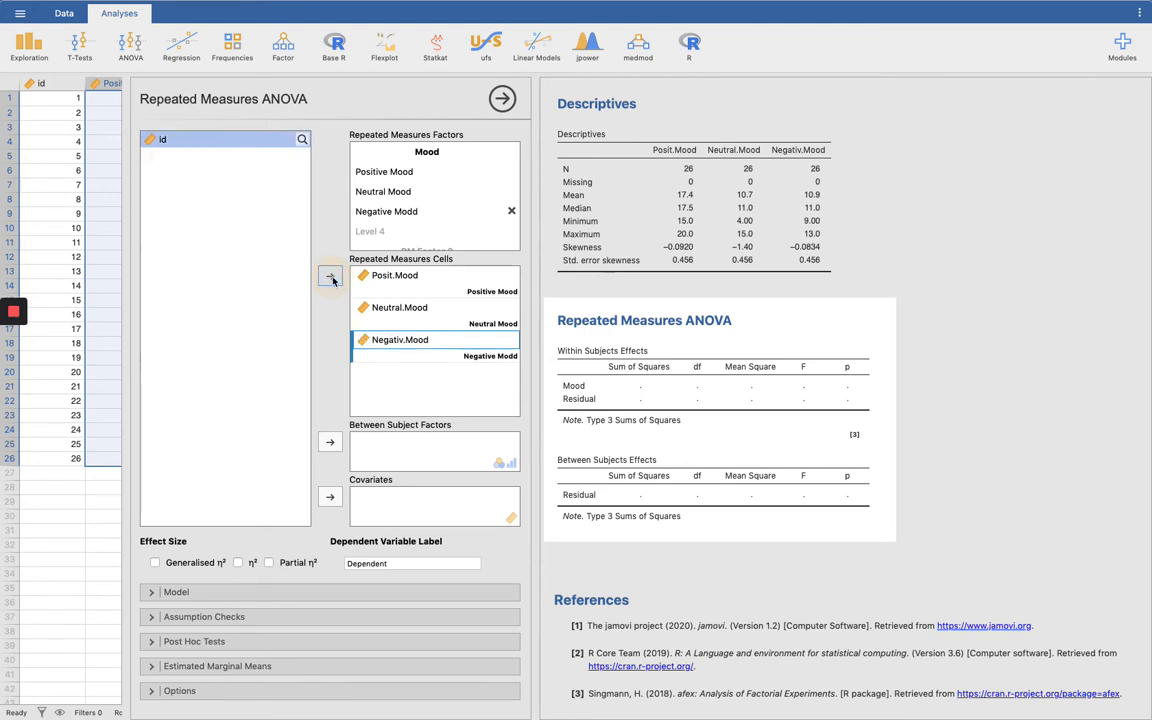
left_click(415, 211)
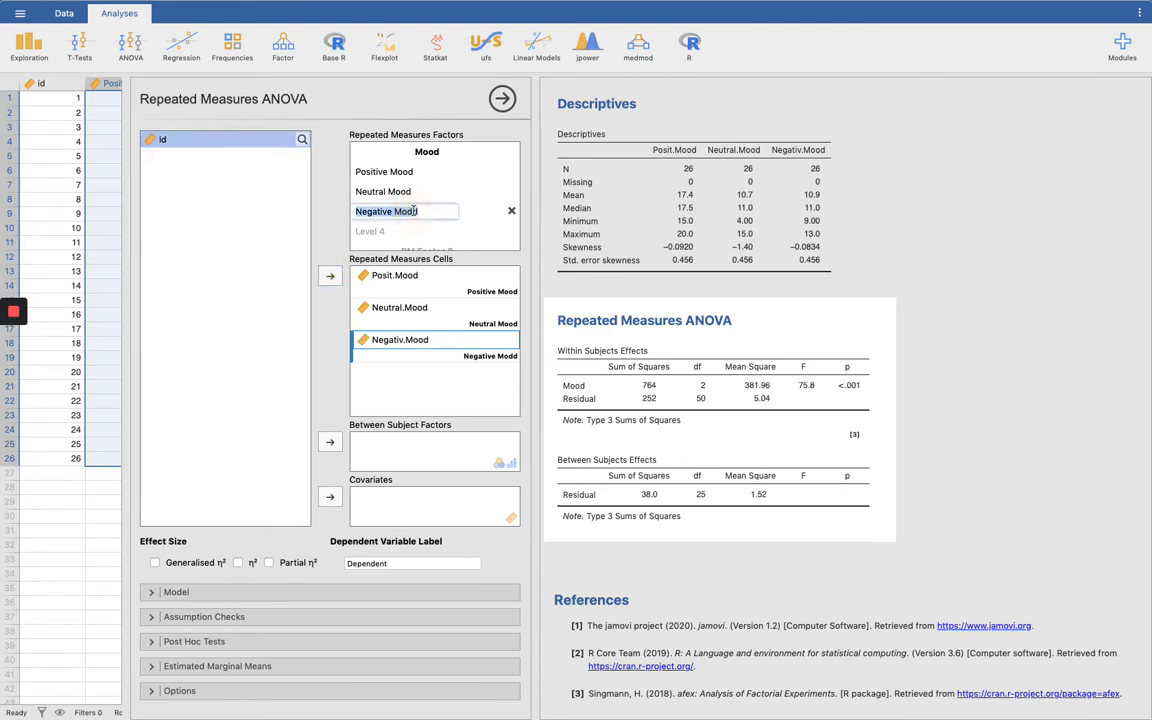
left_click(414, 211)
key("BackSpace")
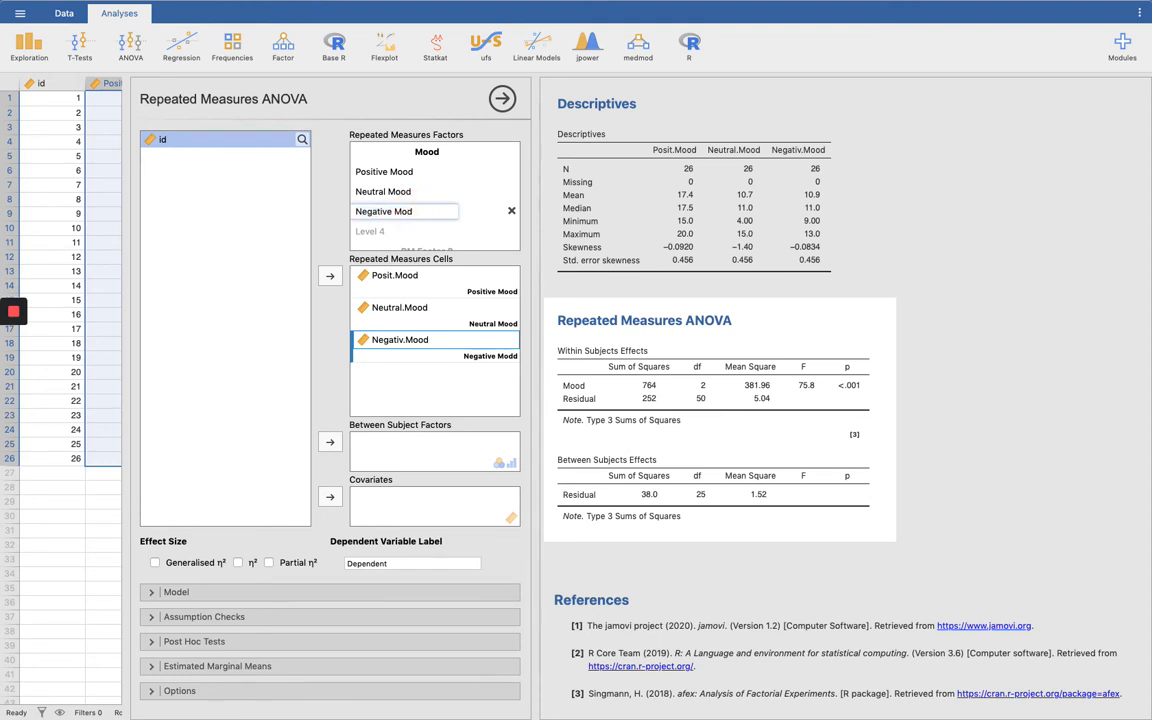
type("o")
left_click(250, 358)
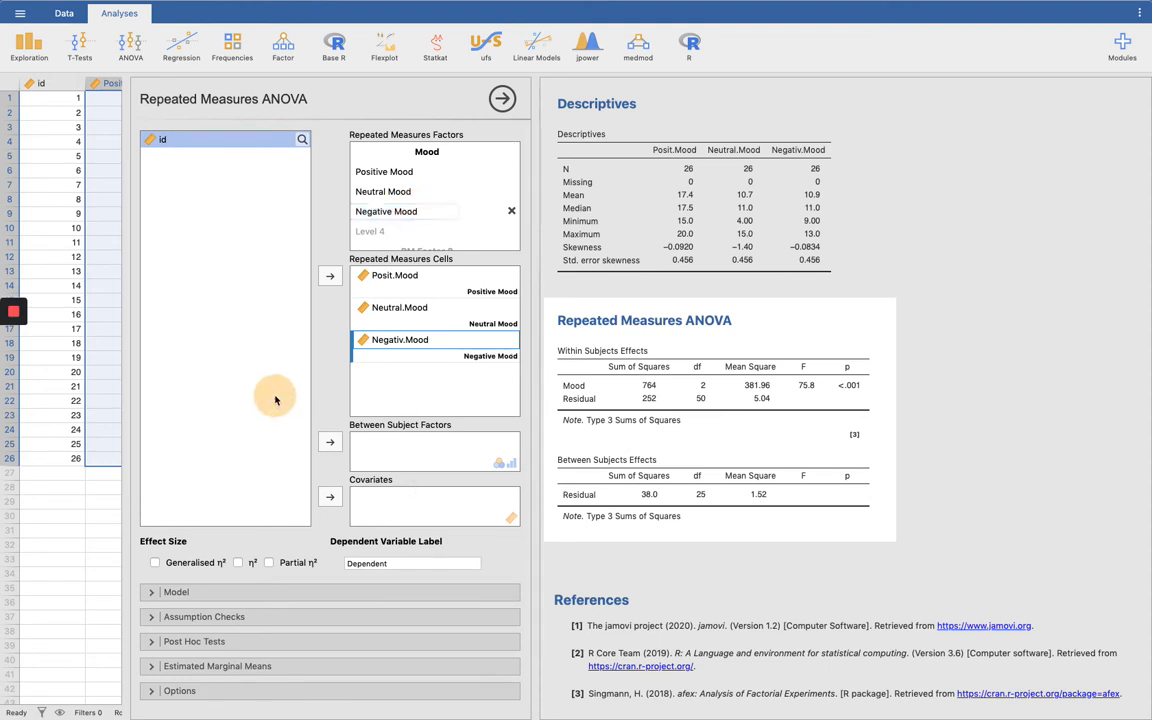
Step: Add partial η² as the effect size and review the within subjects effects
left_click(377, 429)
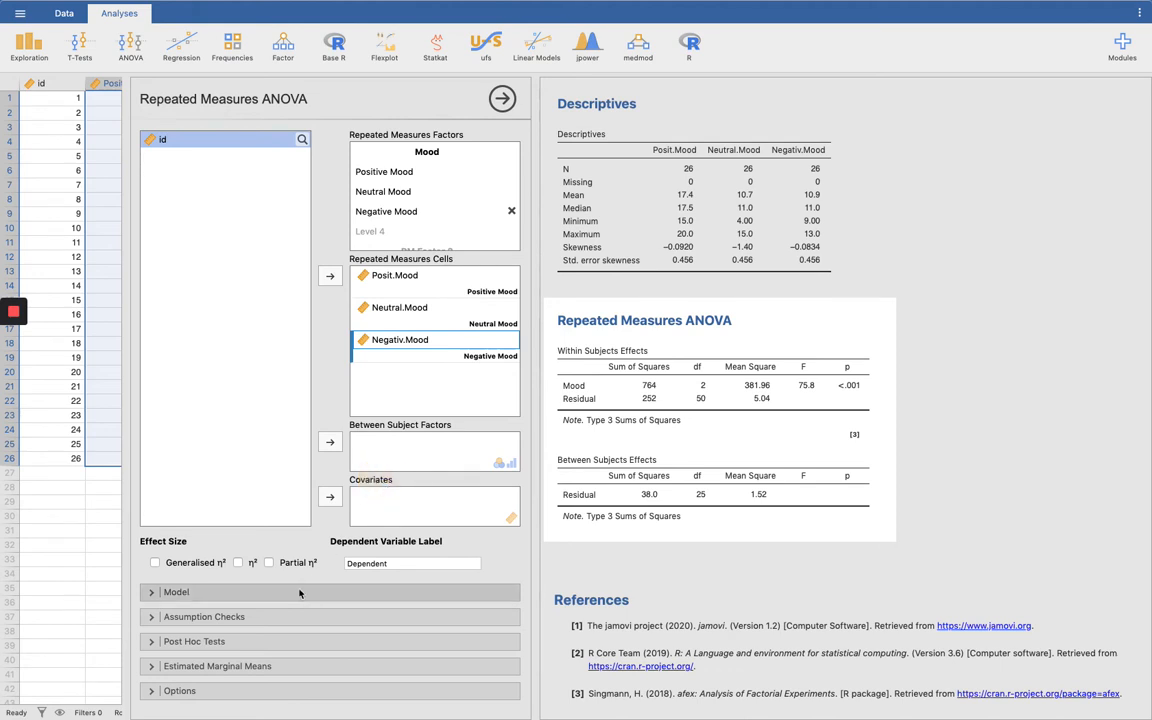
left_click(268, 563)
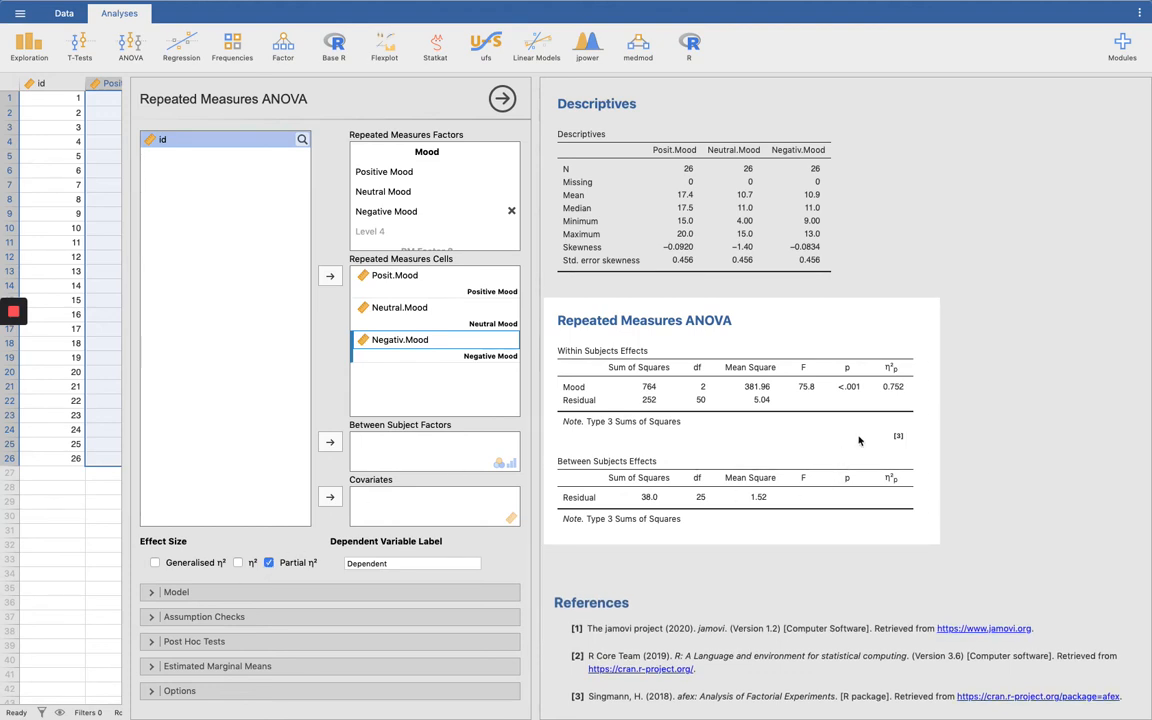
left_click_drag(766, 316, 753, 343)
left_click_drag(619, 143, 618, 209)
left_click(788, 385)
Step: Request sphericity tests and replace the None sphericity correction with Greenhouse-Geisser and Huynh-Feldt
left_click(228, 617)
scroll(238, 585, "down", 2)
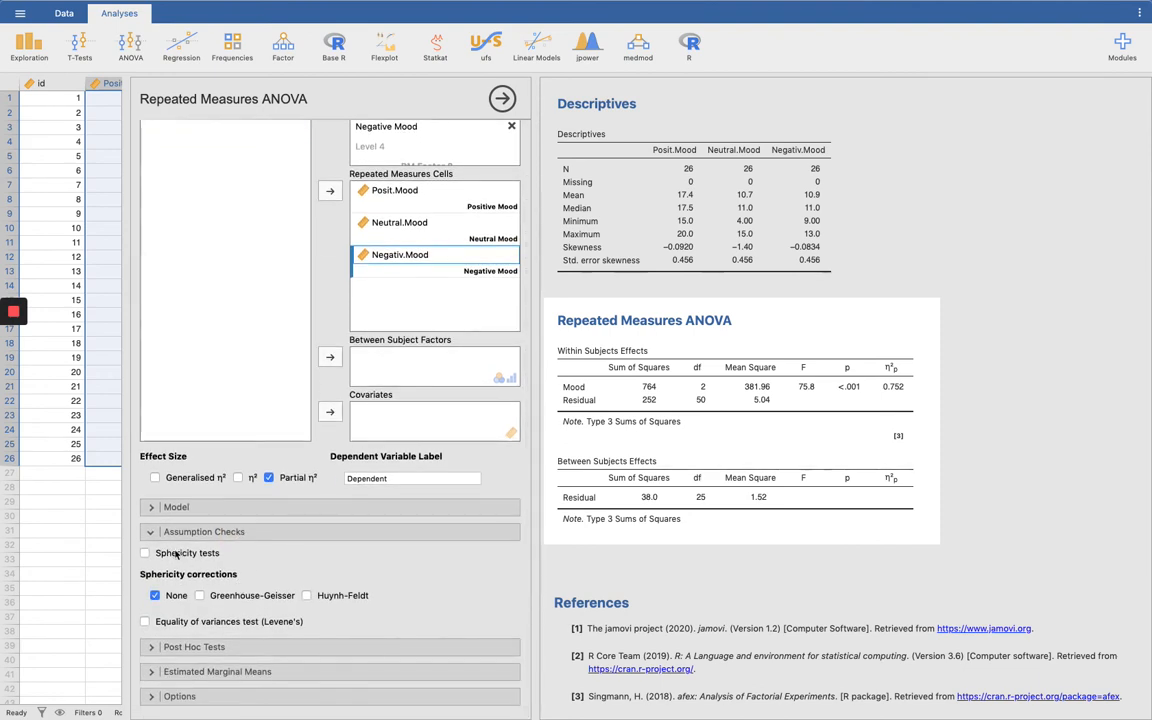
left_click(163, 557)
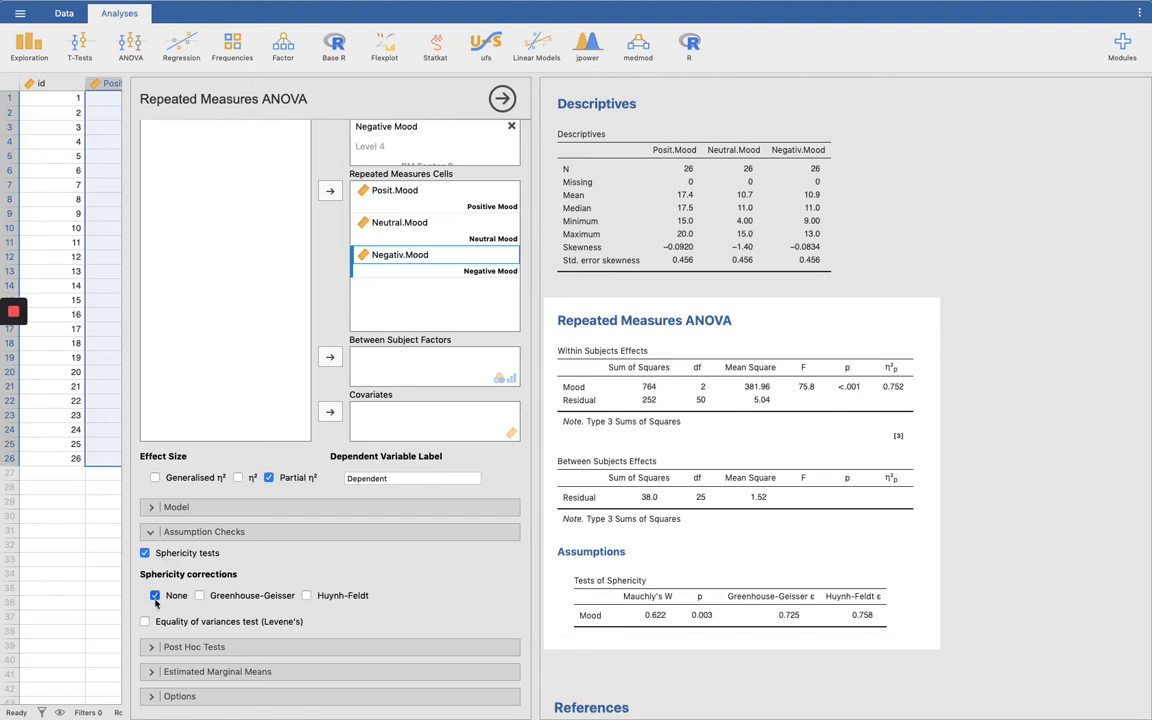
left_click(154, 596)
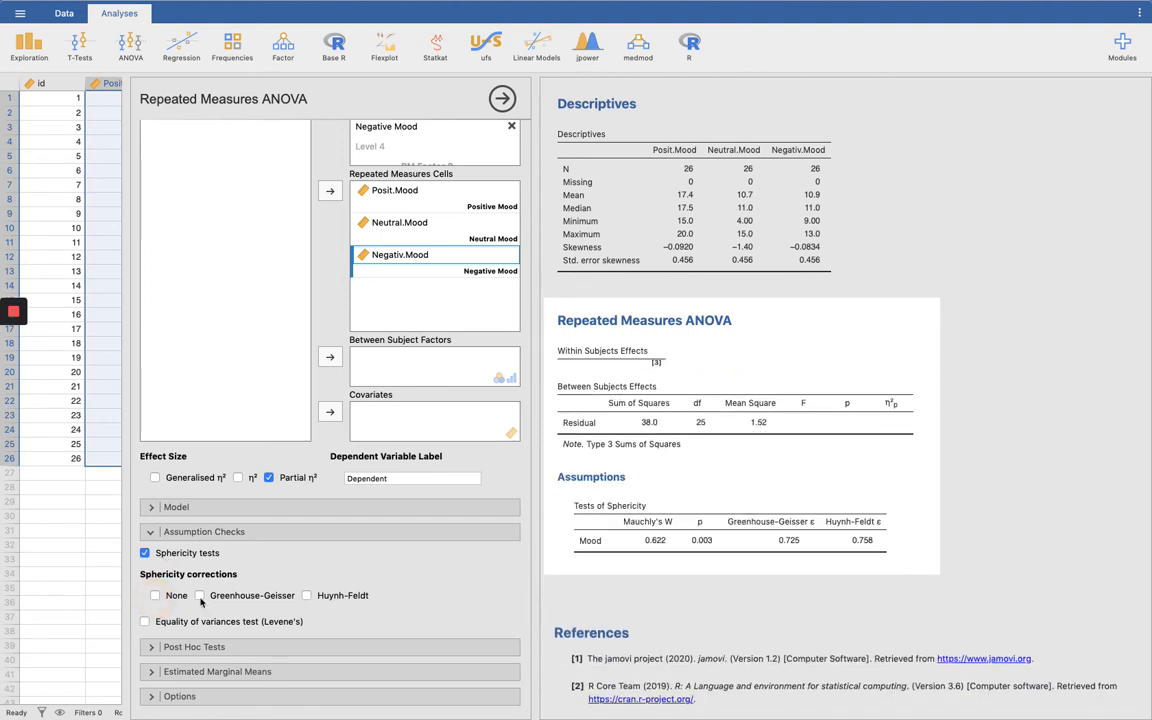
left_click(200, 596)
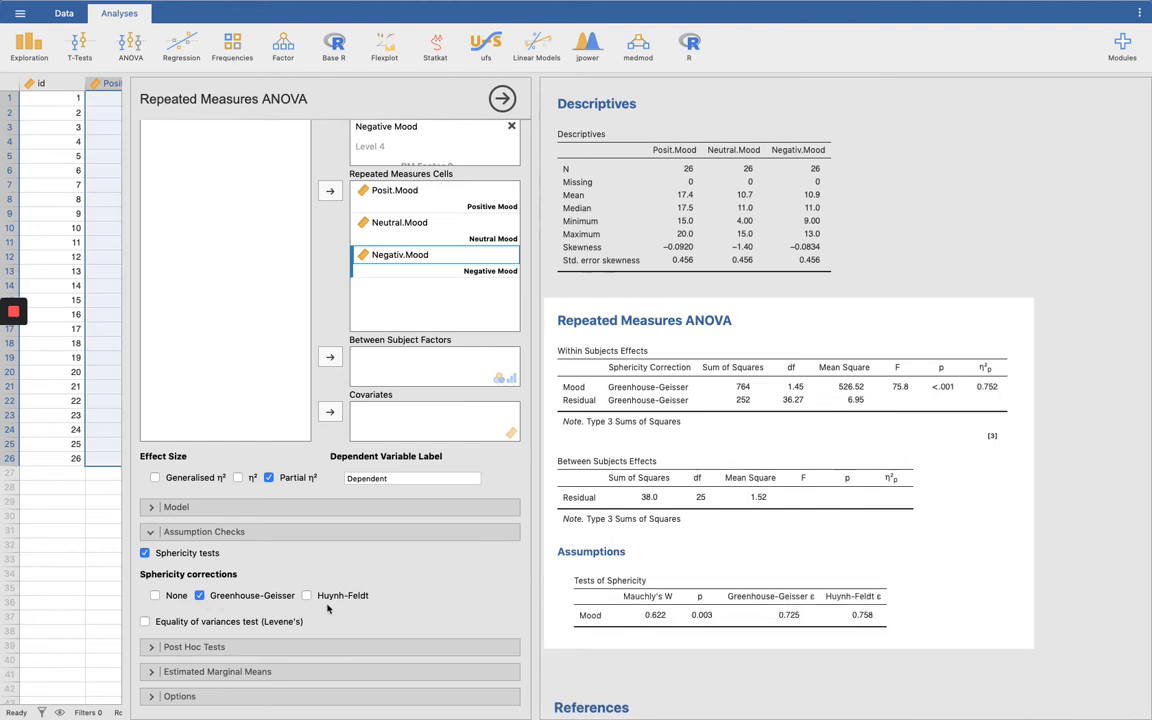
left_click(307, 596)
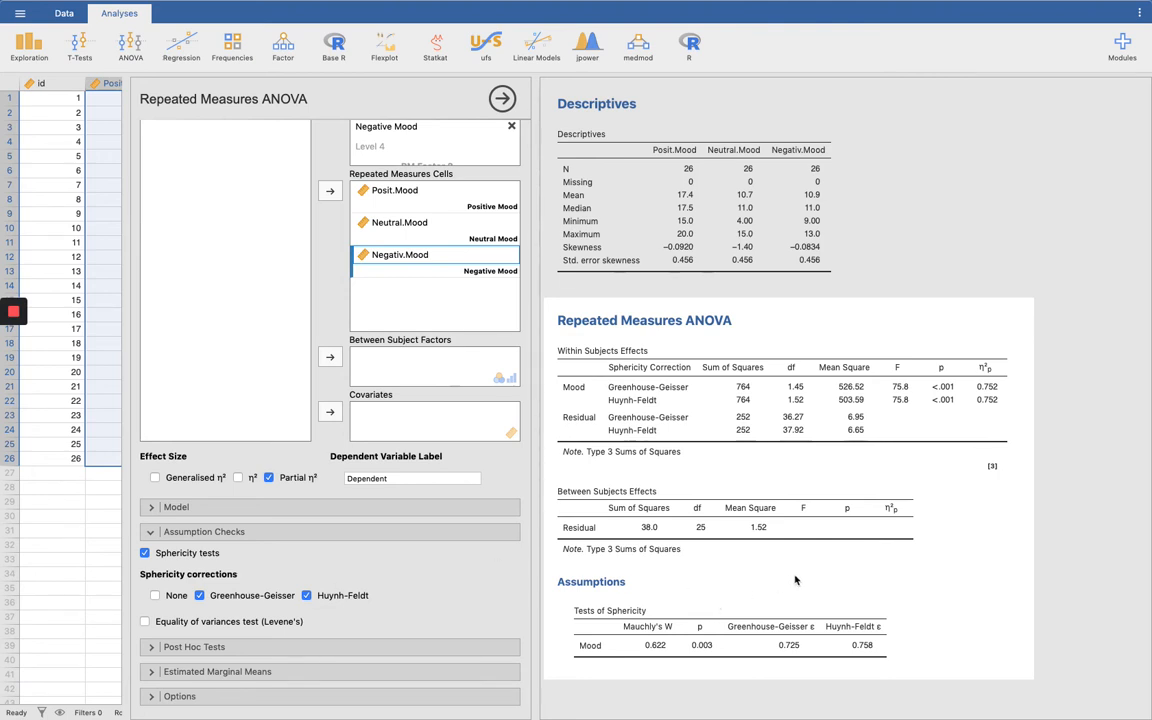
scroll(795, 580, "down", 2)
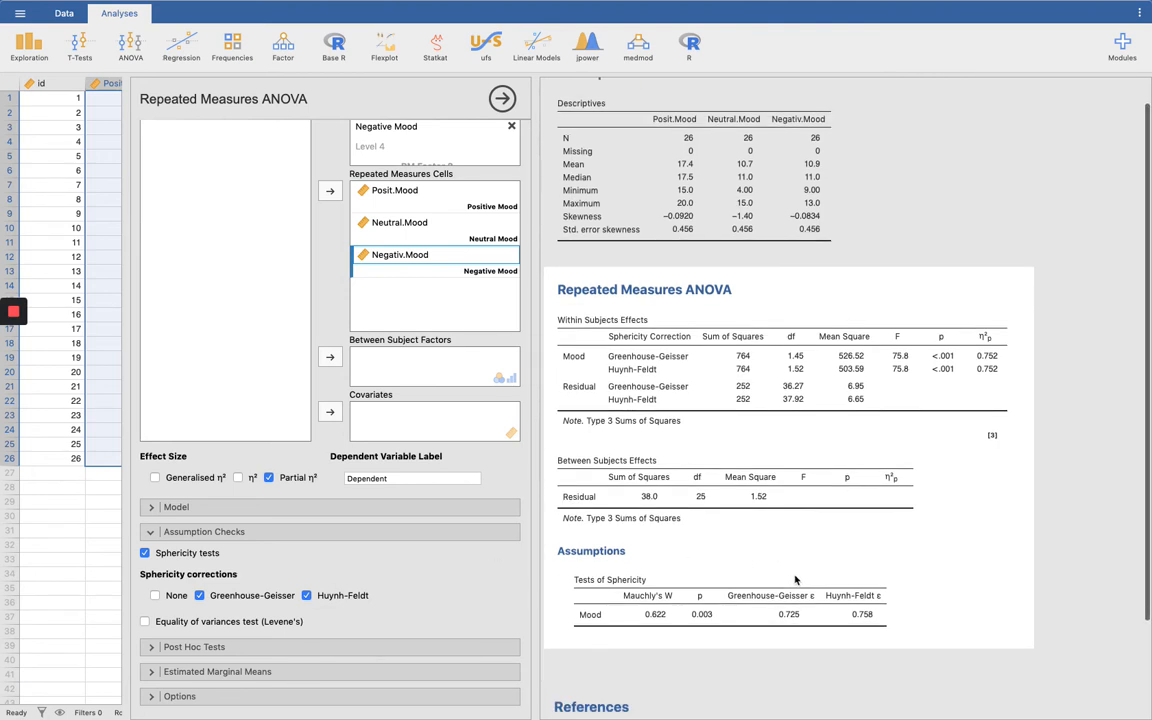
left_click(597, 615)
left_click(652, 612)
Step: Add Mood to the post hoc tests, keeping the Tukey correction, and review the pairwise comparisons
left_click(215, 648)
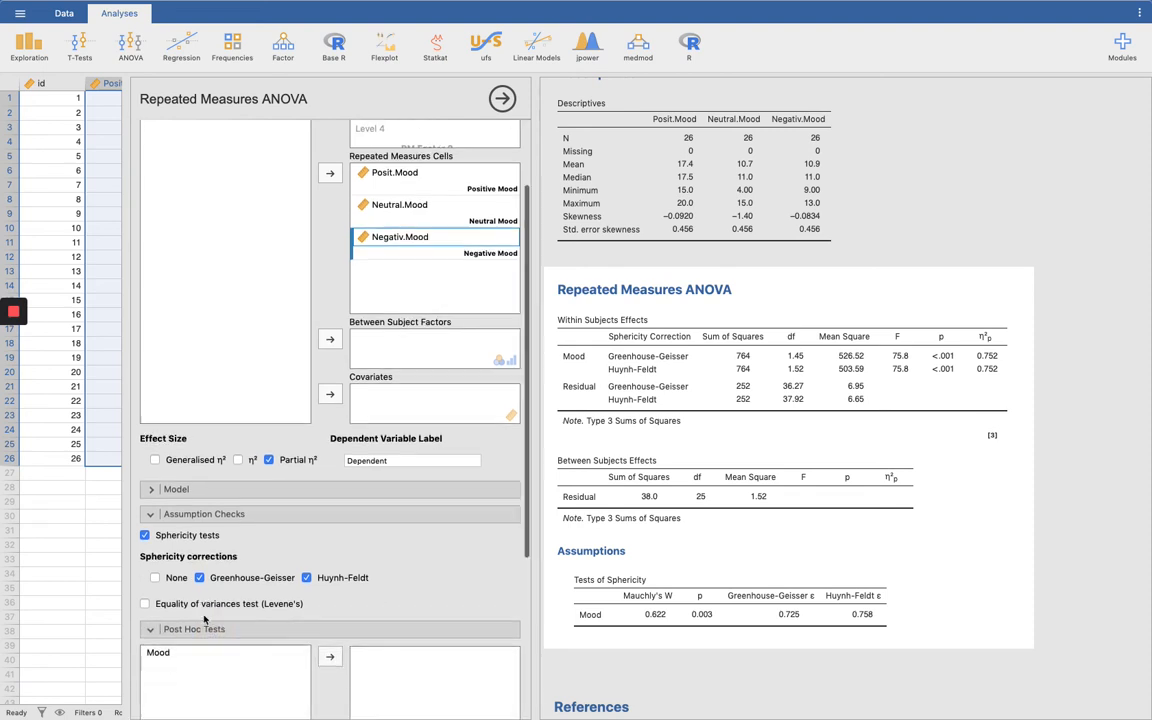
left_click(157, 478)
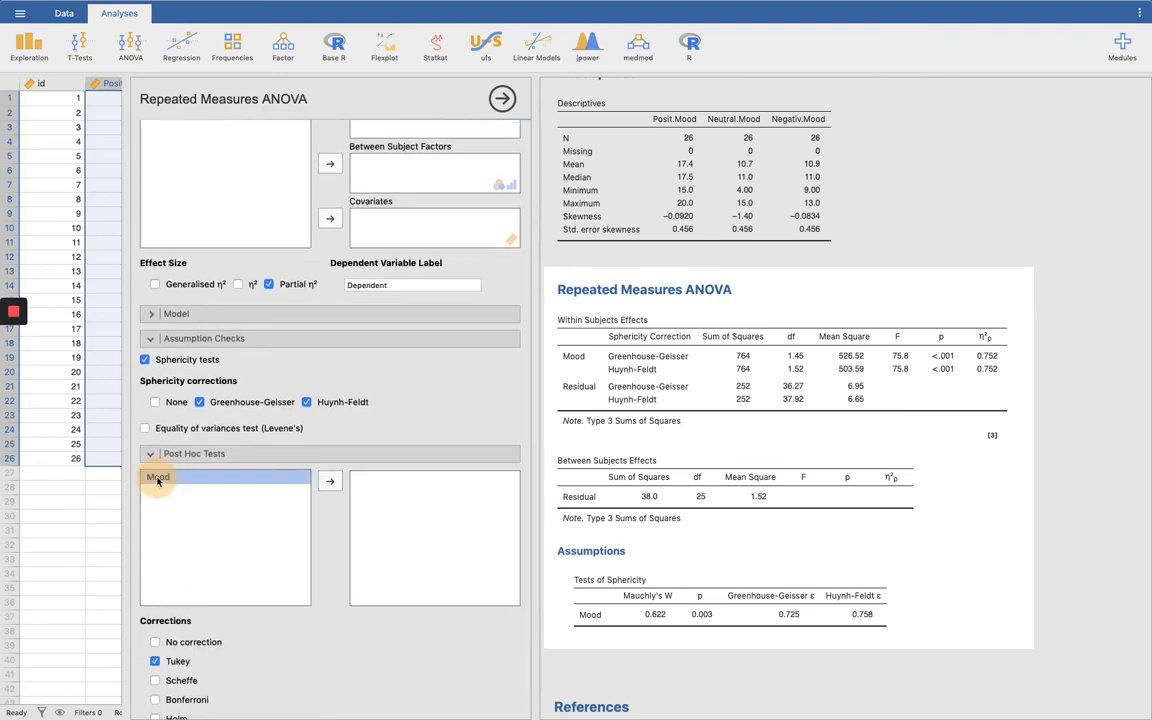
left_click(330, 481)
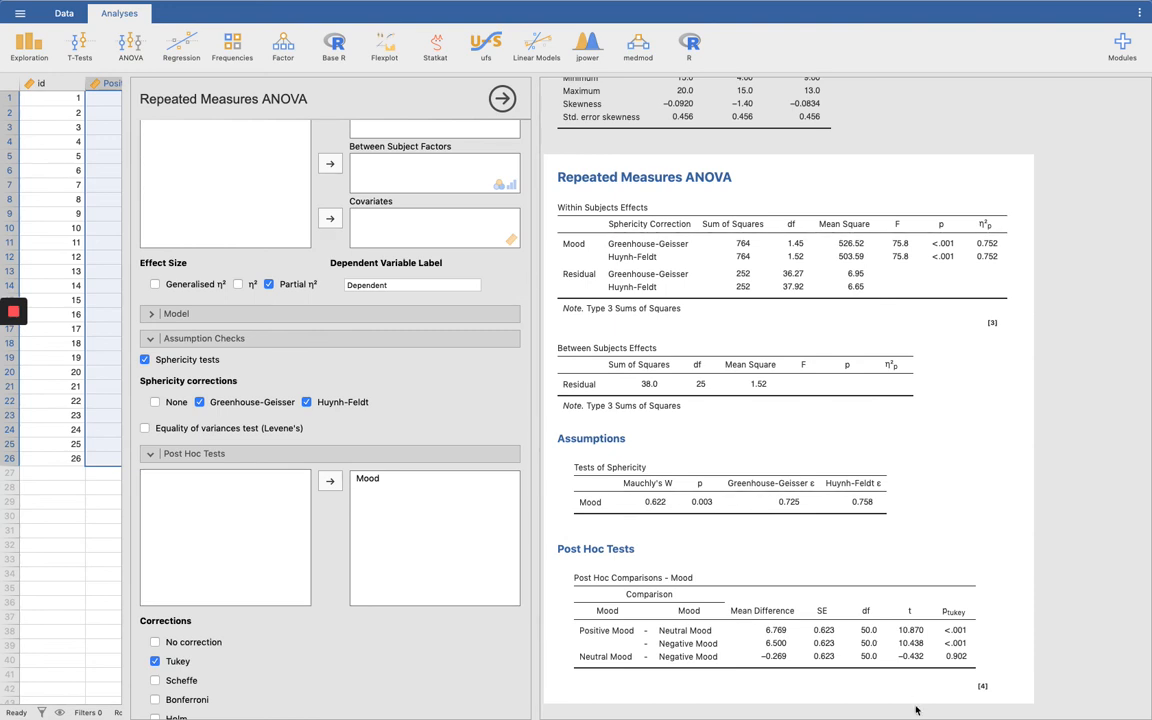
scroll(918, 504, "down", 2)
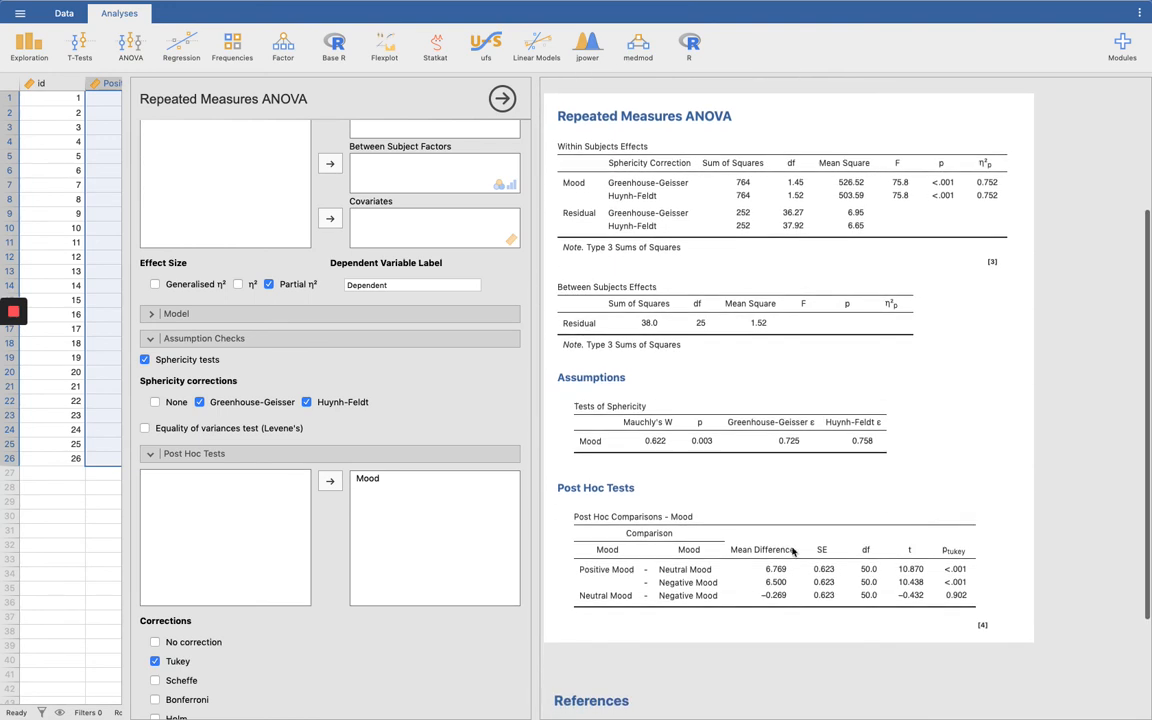
left_click(607, 571)
Step: Add Mood as the estimated marginal means term and output the marginal means tables along with the plots
scroll(400, 584, "down", 3)
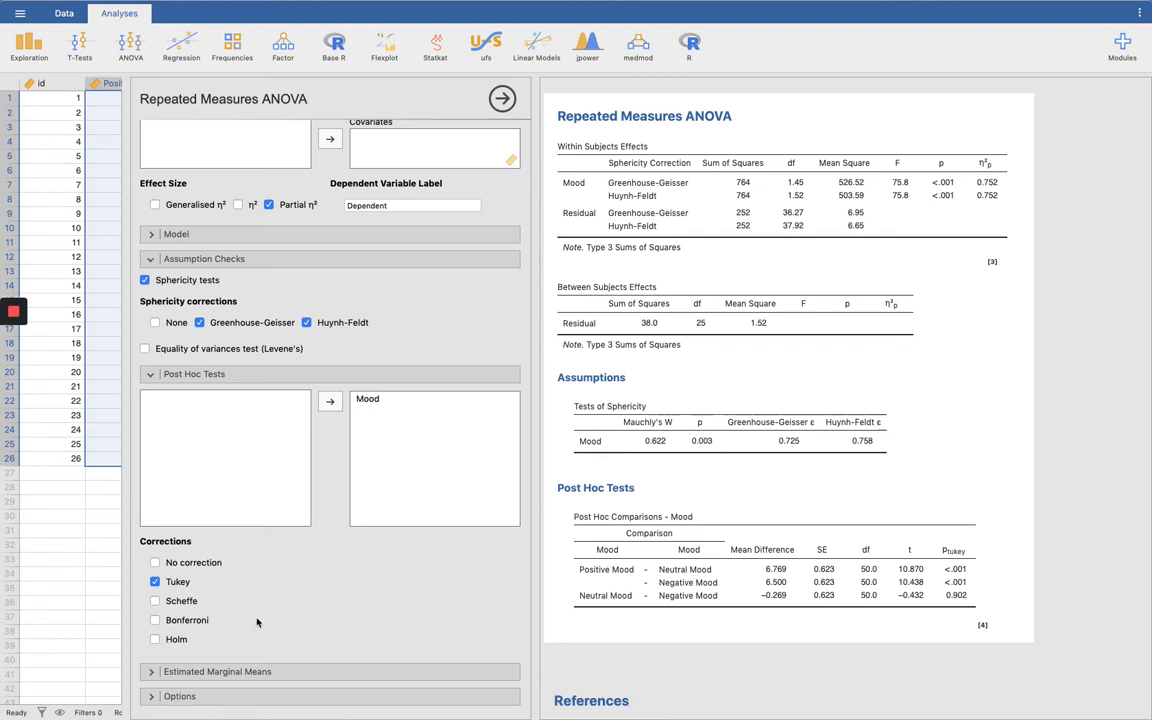
left_click(190, 671)
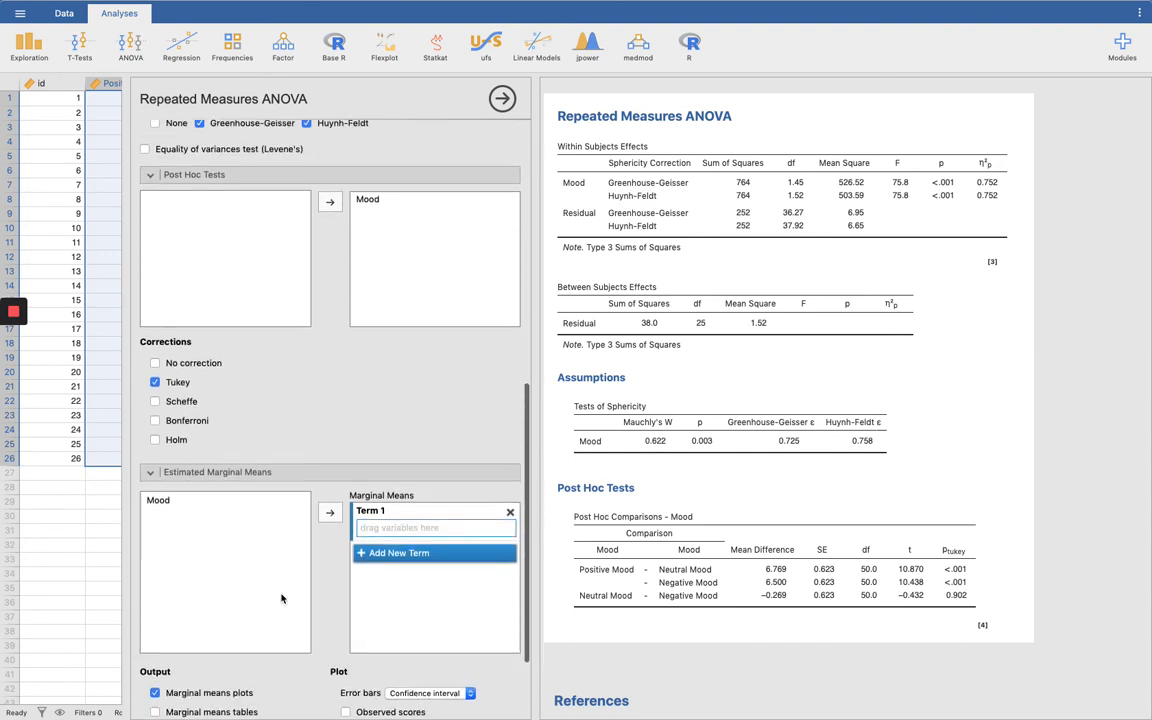
left_click(158, 490)
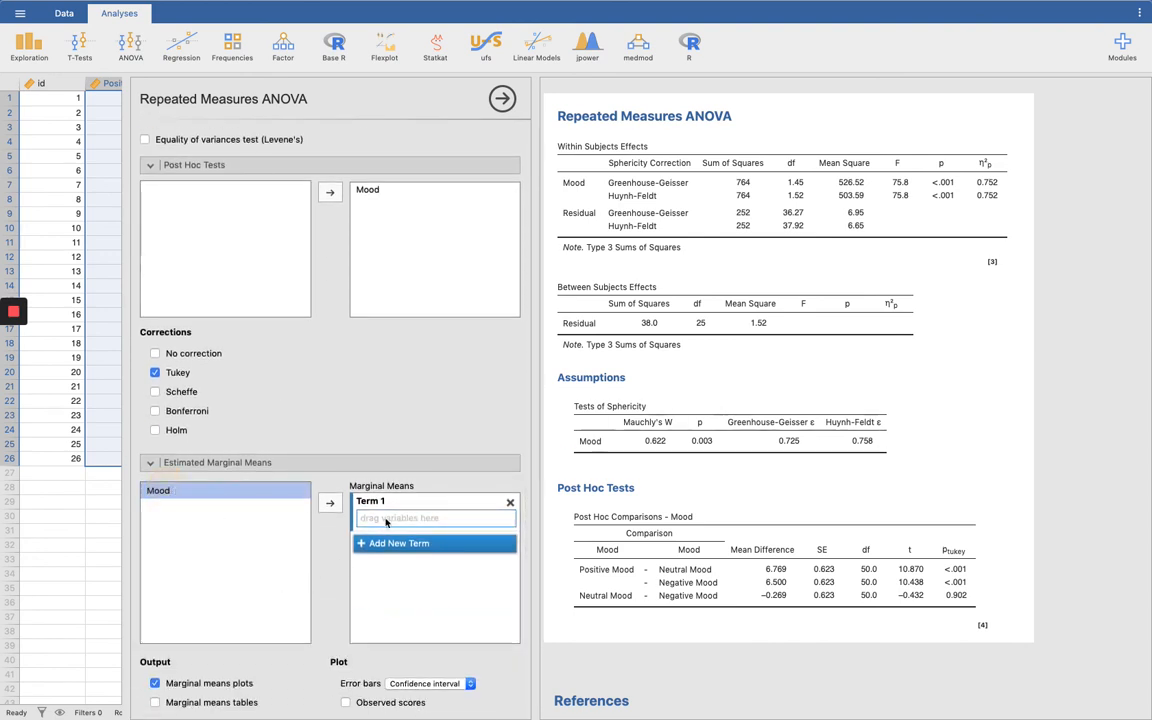
left_click(336, 505)
scroll(812, 560, "down", 1)
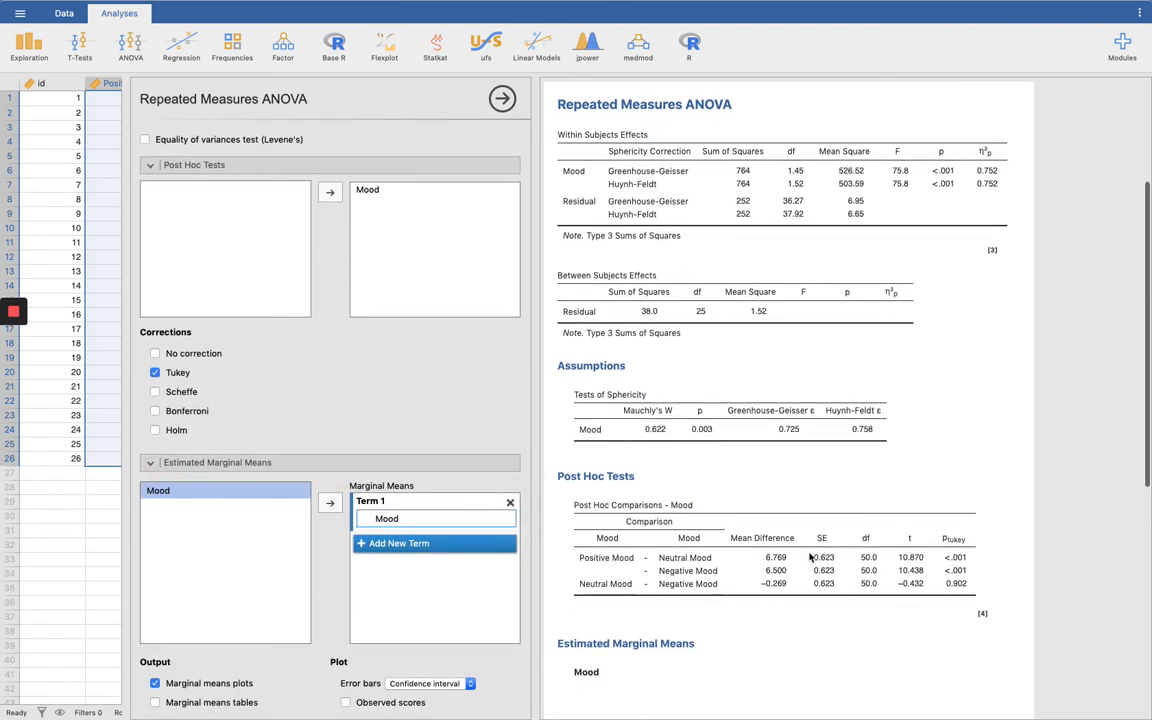
scroll(812, 573, "down", 6)
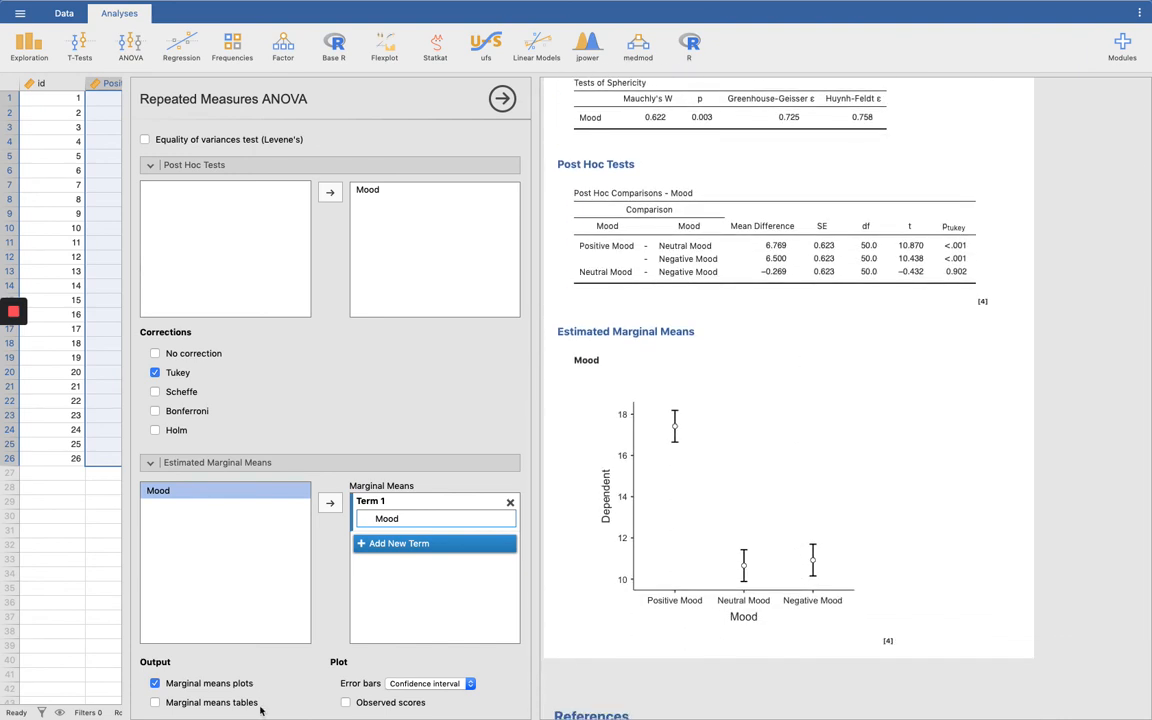
left_click(213, 702)
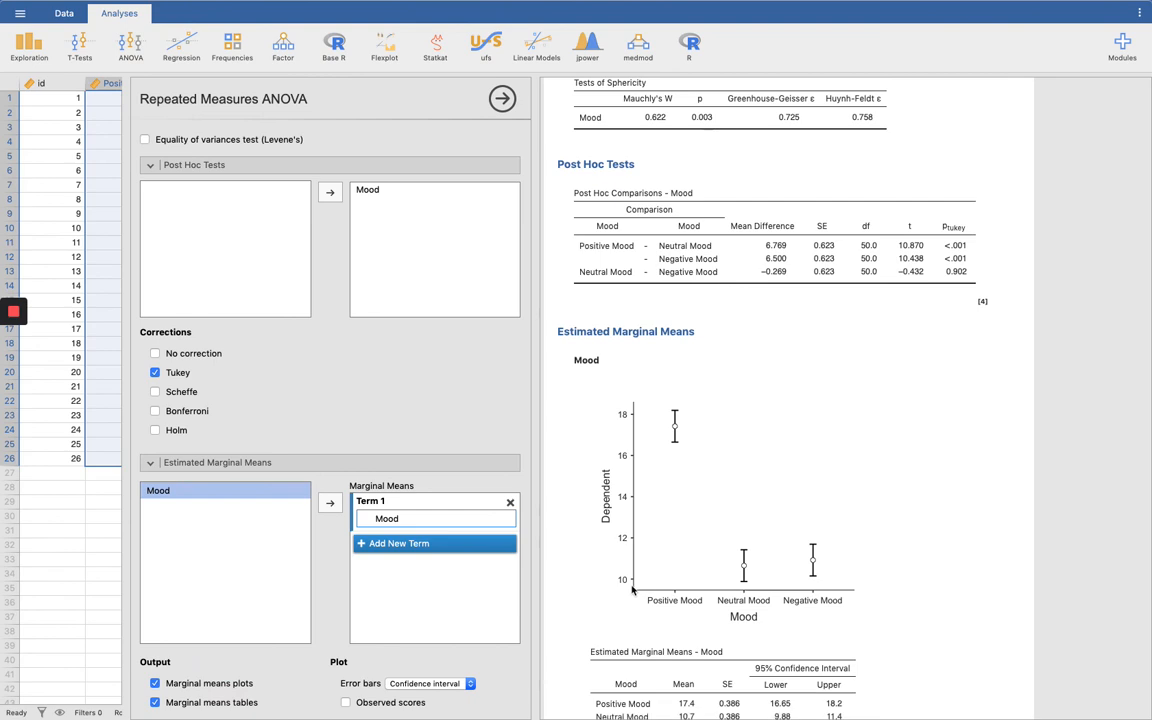
Step: Examine the estimated marginal means plot and table for the three mood conditions and check the remaining analysis options
scroll(634, 590, "down", 1)
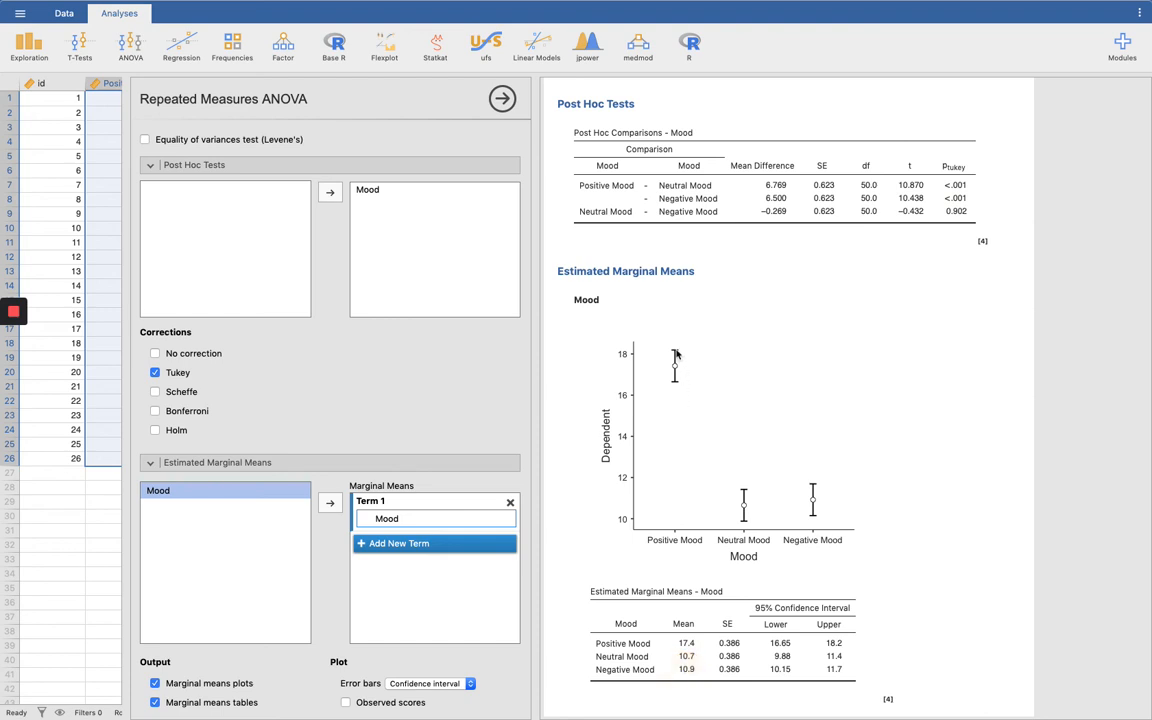
left_click_drag(676, 352, 673, 370)
left_click(744, 505)
left_click(817, 509)
left_click(675, 369)
left_click(744, 507)
left_click(812, 500)
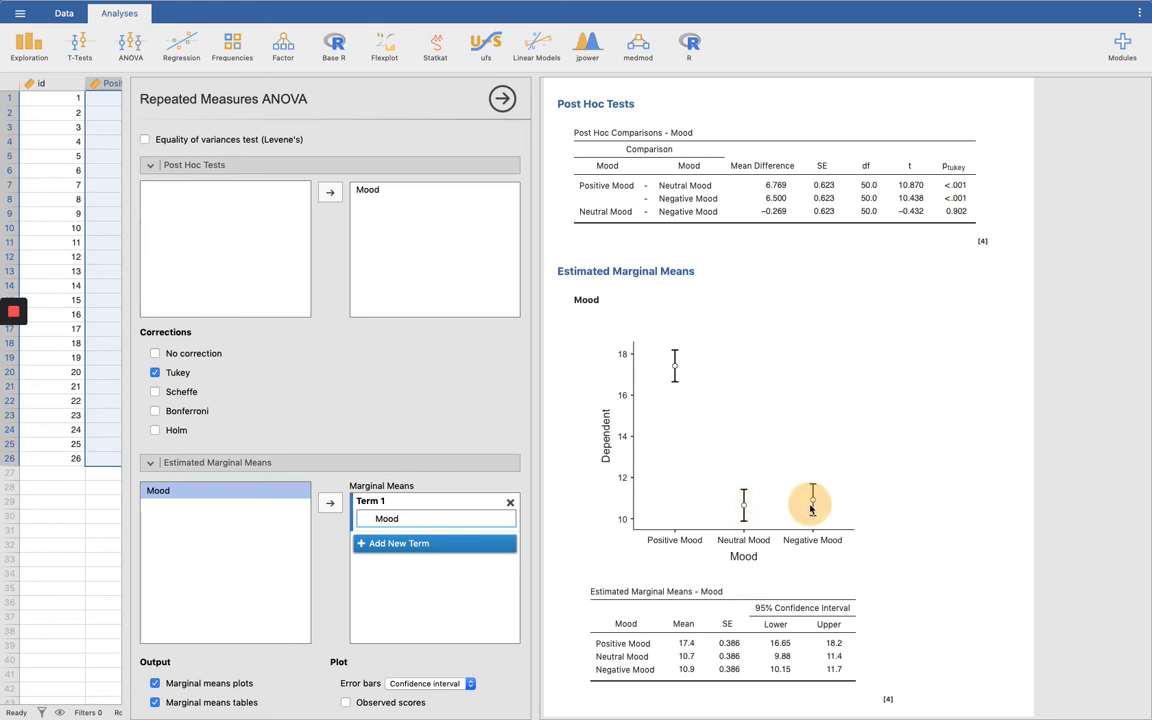
scroll(453, 628, "down", 3)
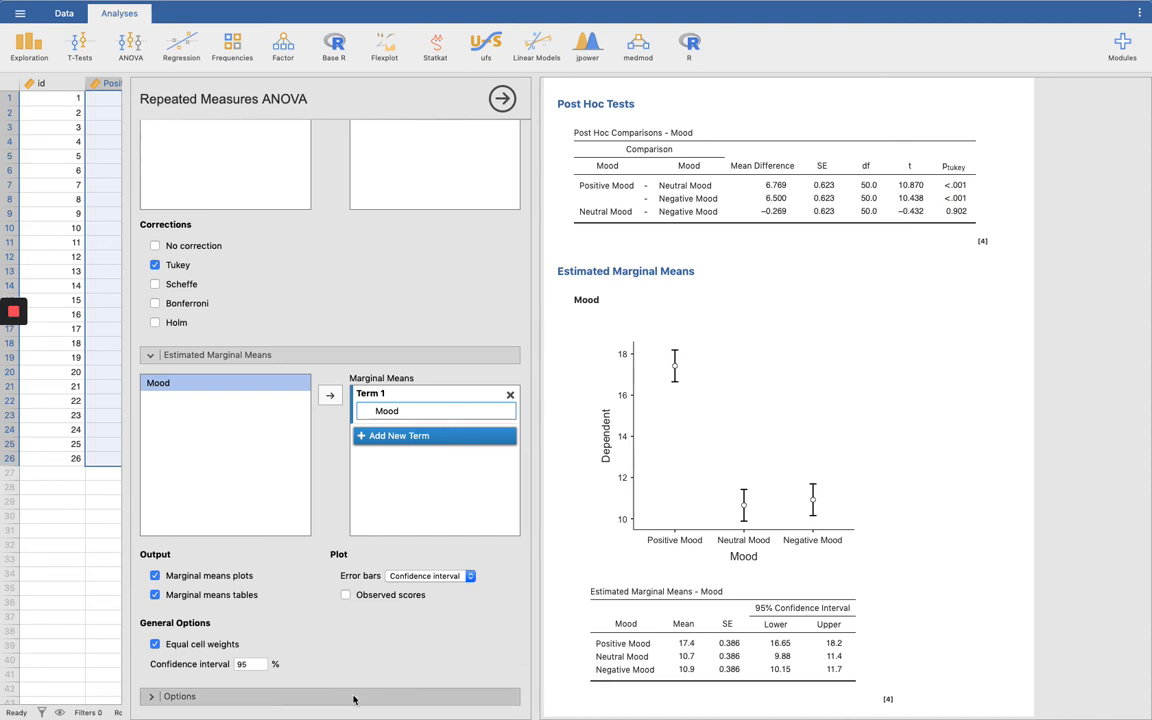
scroll(345, 578, "down", 1)
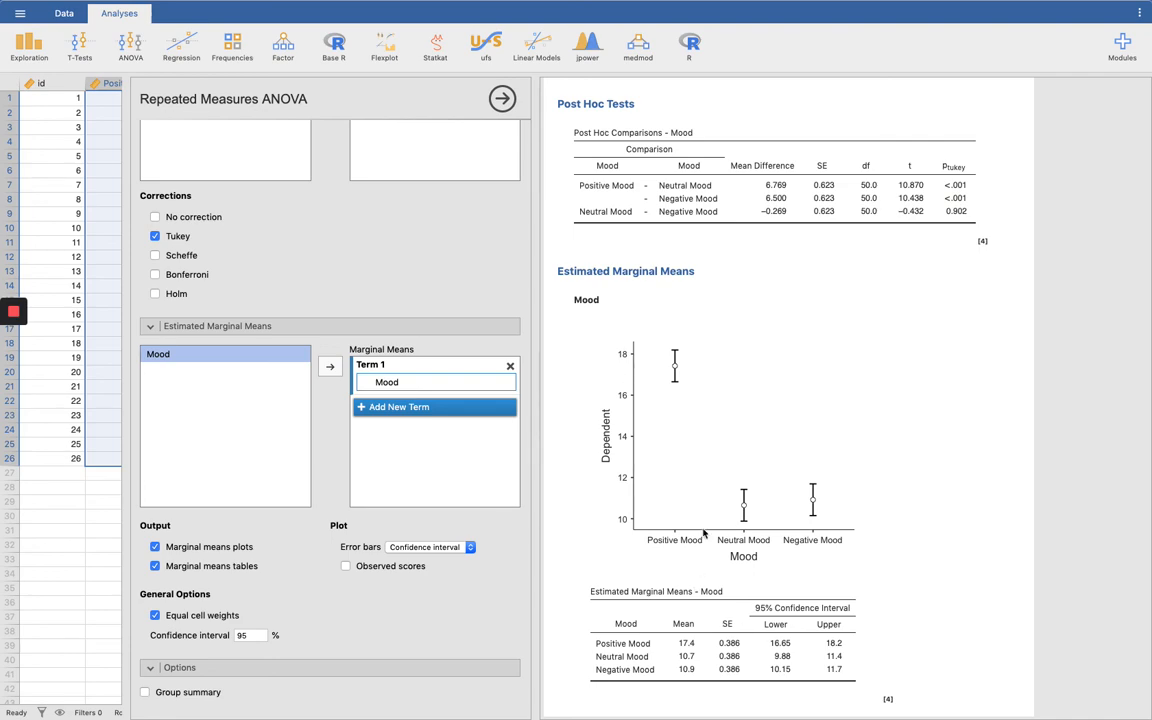
Step: Review the full output in order: descriptives, within subjects effects, sphericity test, post hoc comparisons and marginal means plot
scroll(703, 533, "up", 5)
scroll(703, 533, "up", 5)
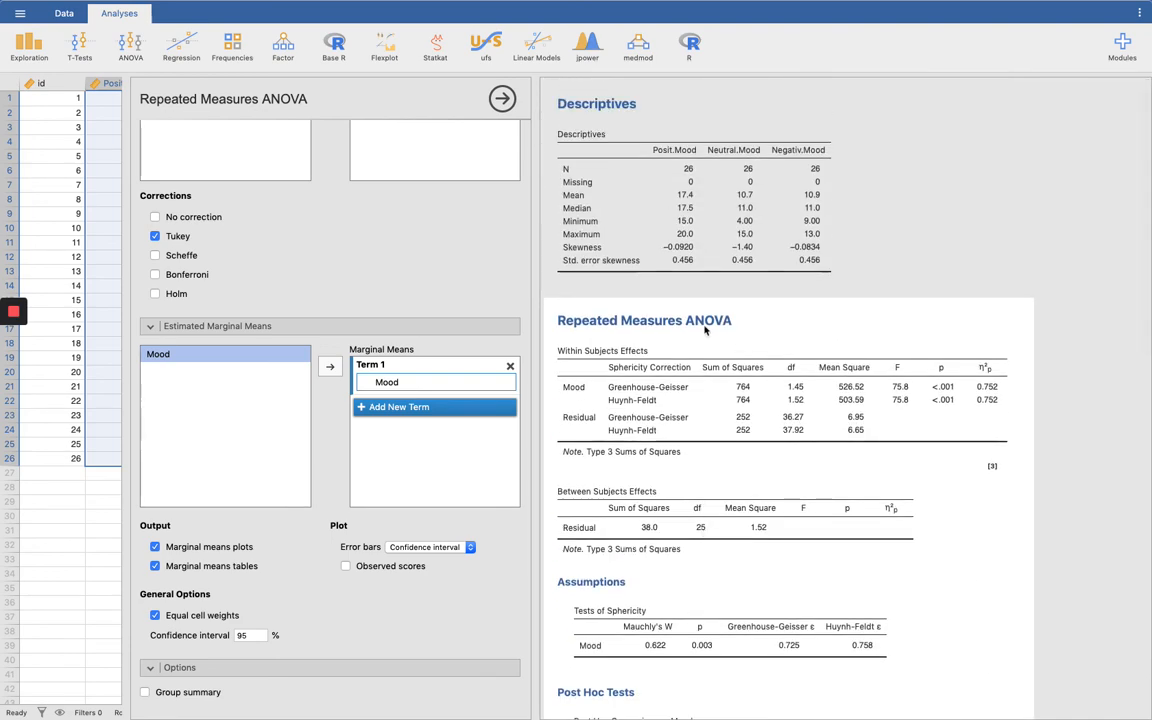
left_click(712, 277)
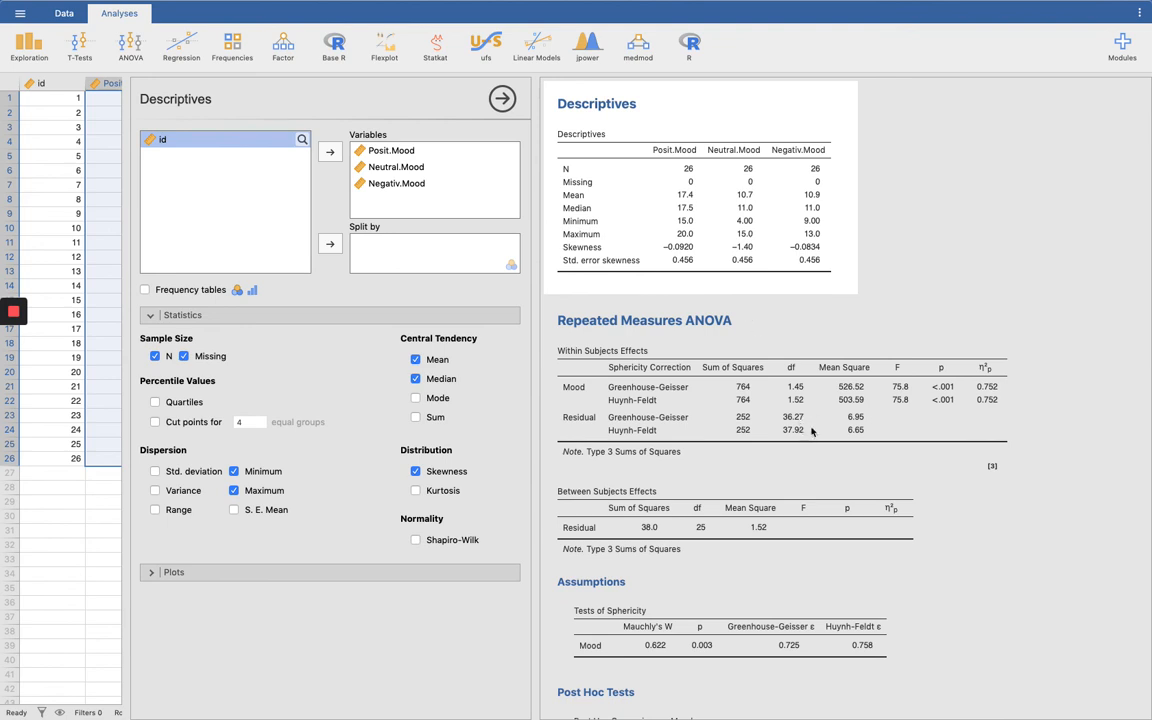
left_click(946, 303)
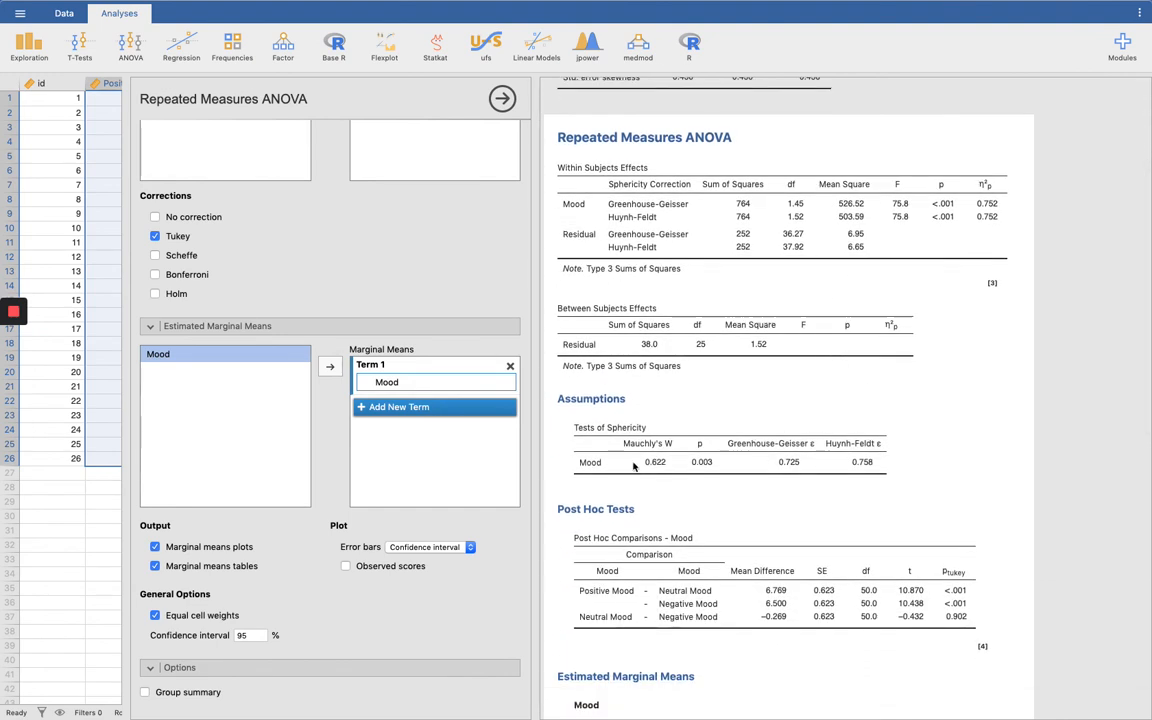
left_click(705, 466)
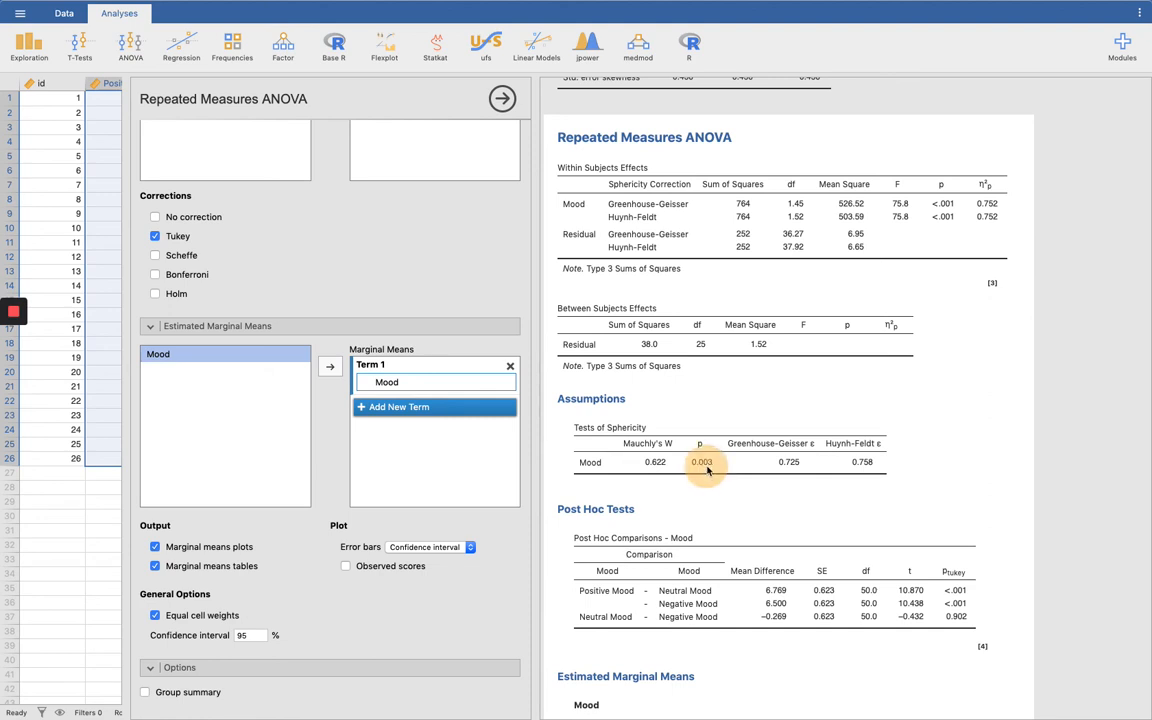
left_click(866, 466)
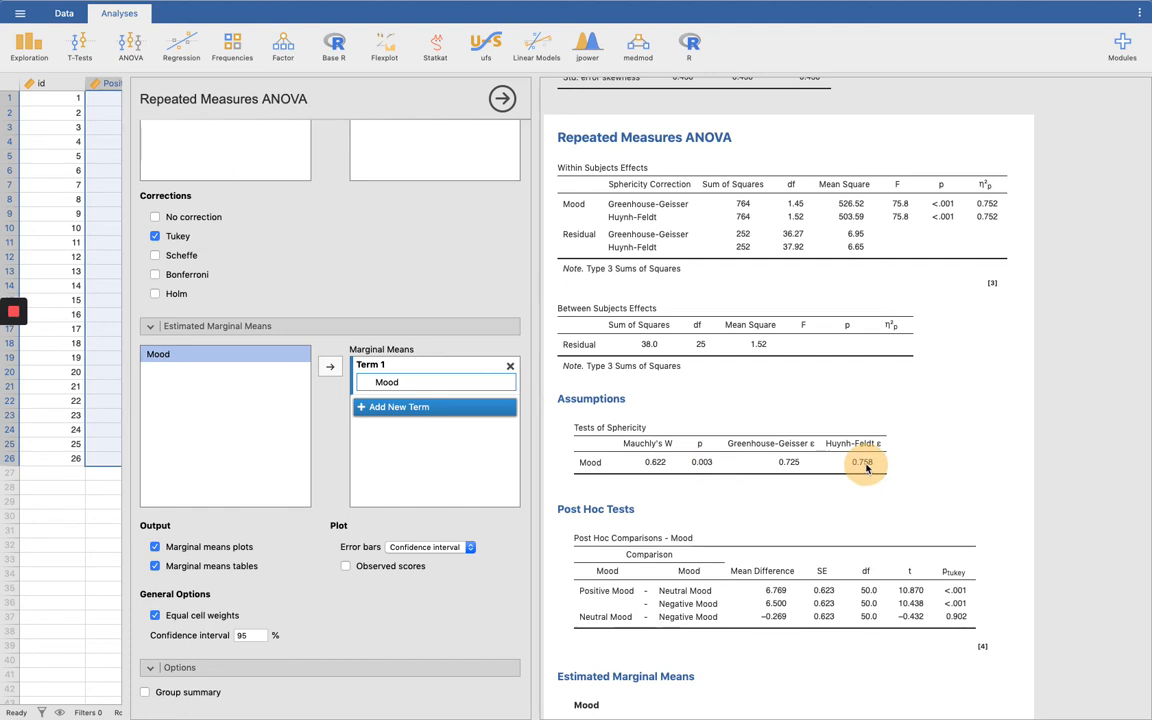
left_click(786, 462)
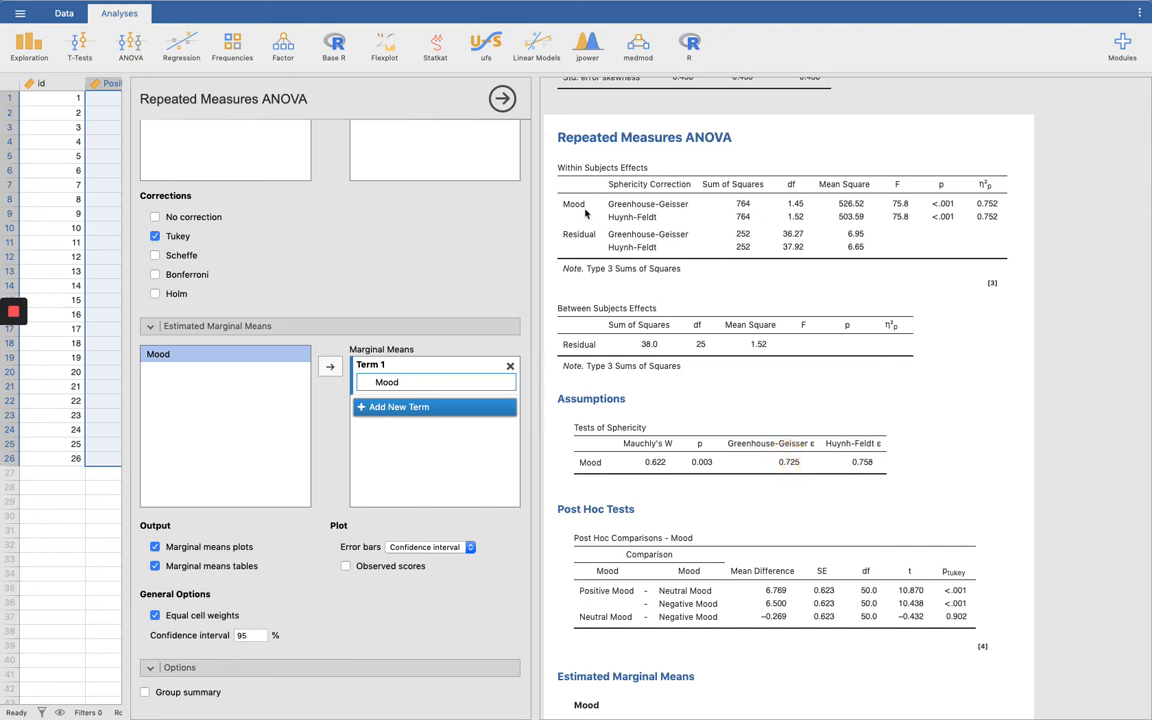
left_click_drag(590, 225, 943, 226)
scroll(946, 435, "down", 5)
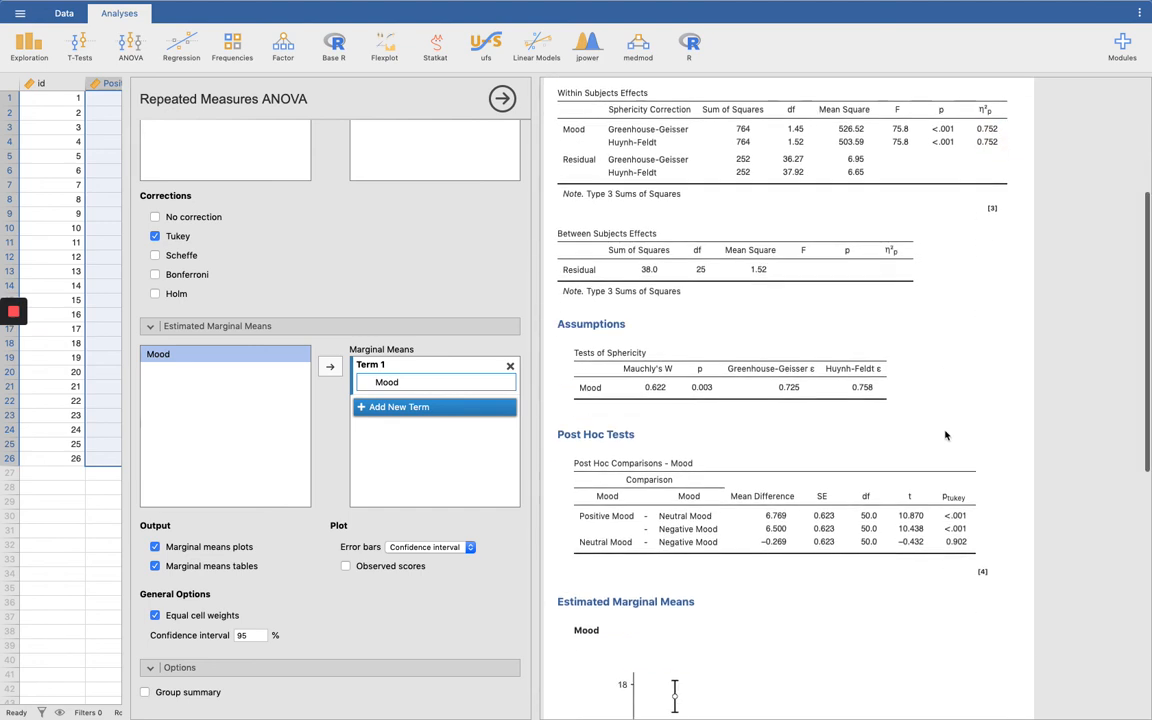
scroll(927, 489, "down", 1)
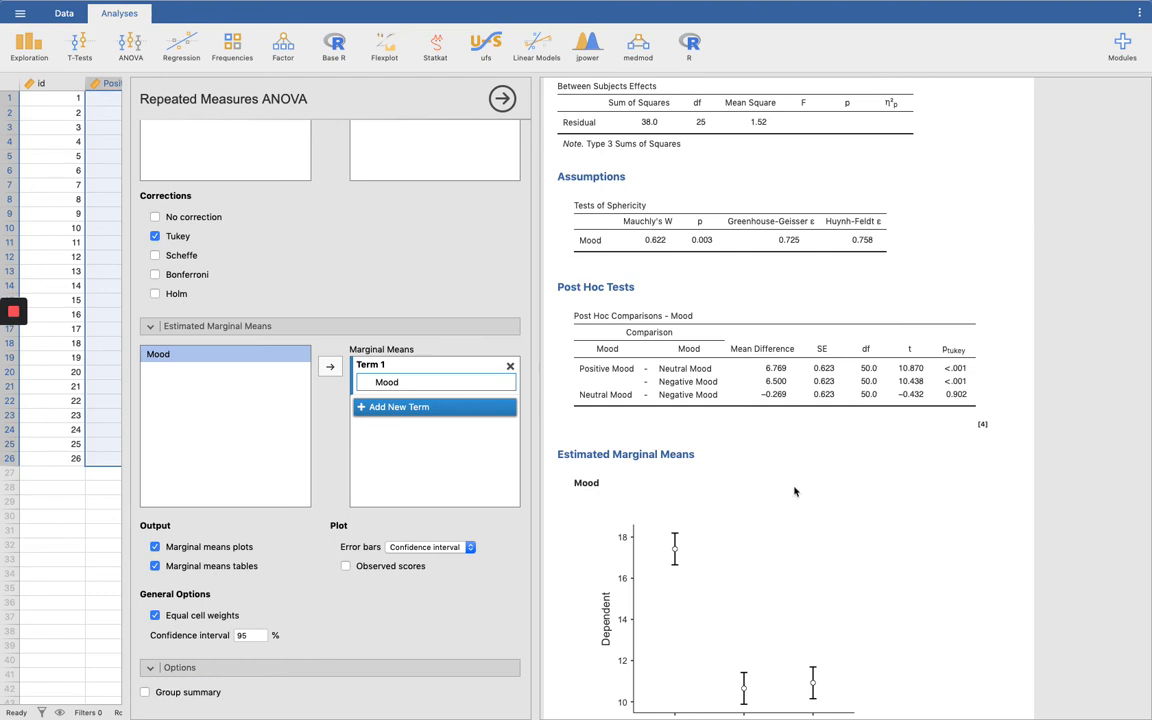
scroll(795, 490, "down", 3)
left_click(676, 489)
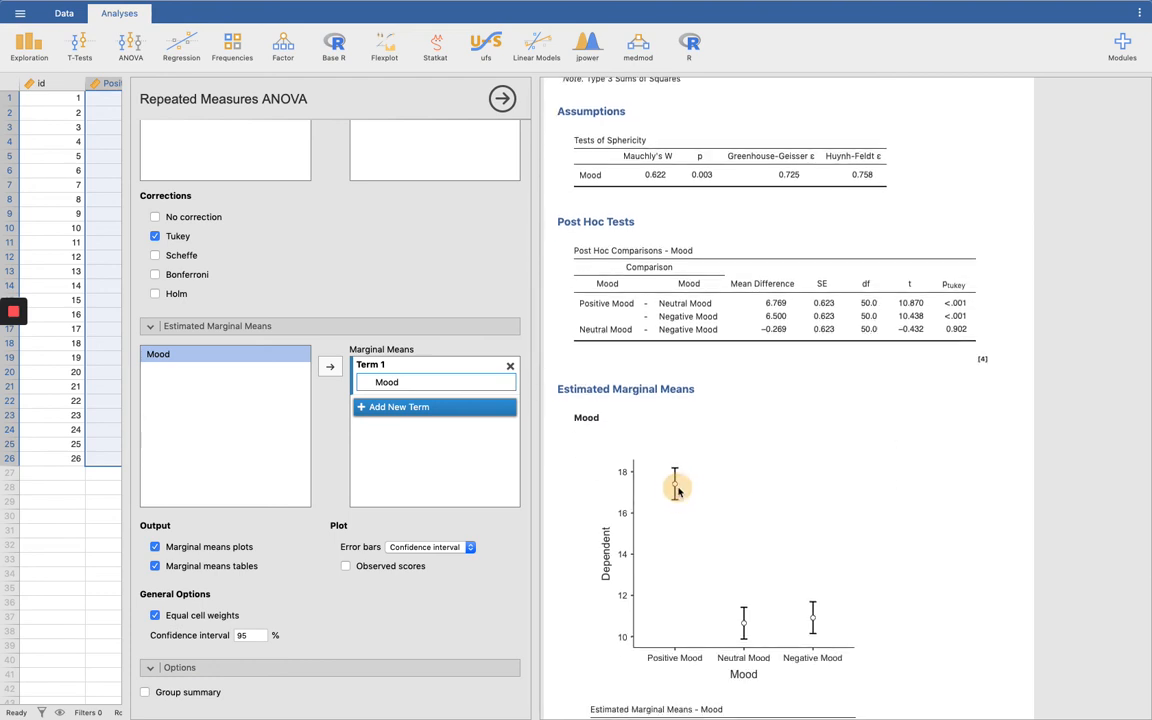